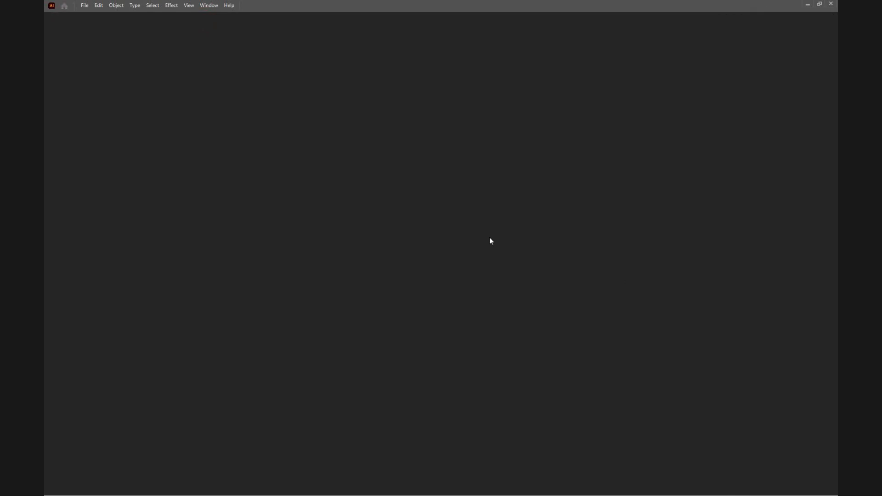
- Switch to the Client Download Files folder in File Explorer
{"action": "key", "text": "super"}
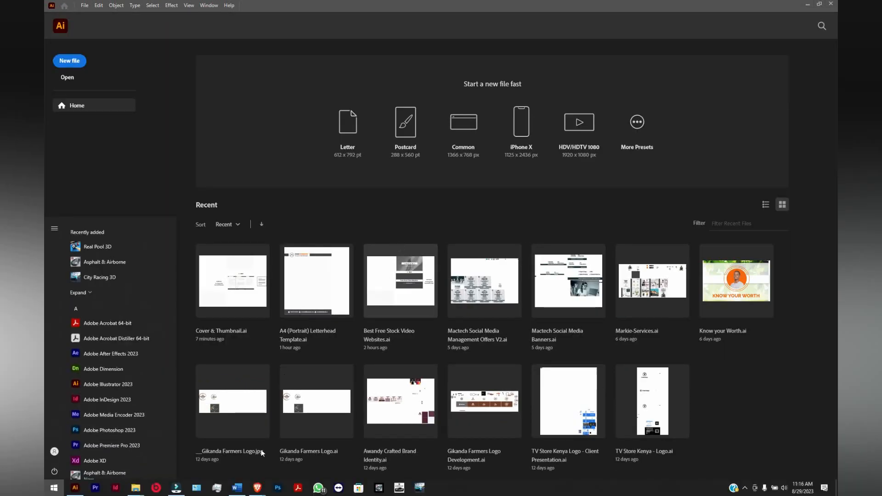
{"action": "mouse_move", "coordinate": [134, 489]}
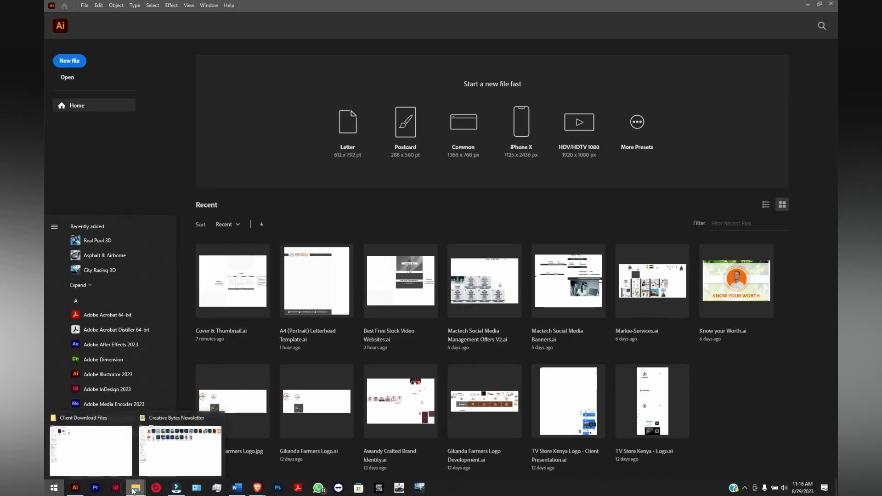
{"action": "left_click", "coordinate": [96, 459]}
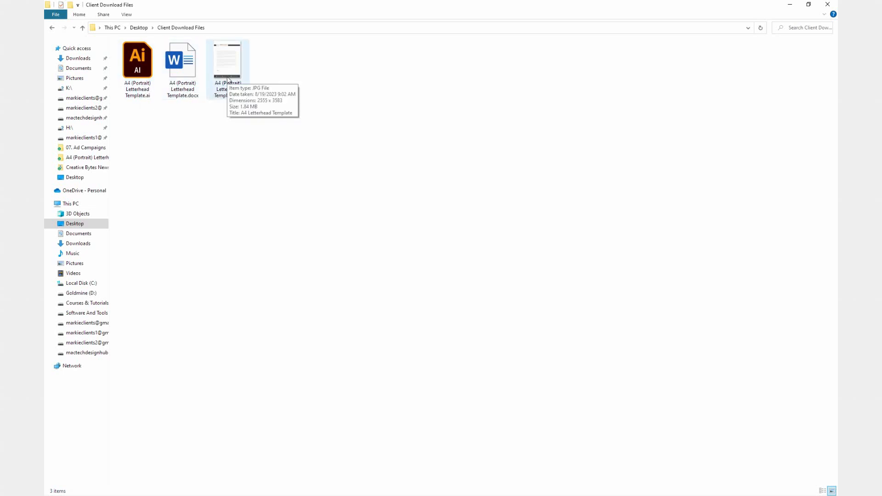
- Preview A4 (Portrait) Letterhead Template.jpg, then close the preview and deselect the file
{"action": "left_click", "coordinate": [228, 69]}
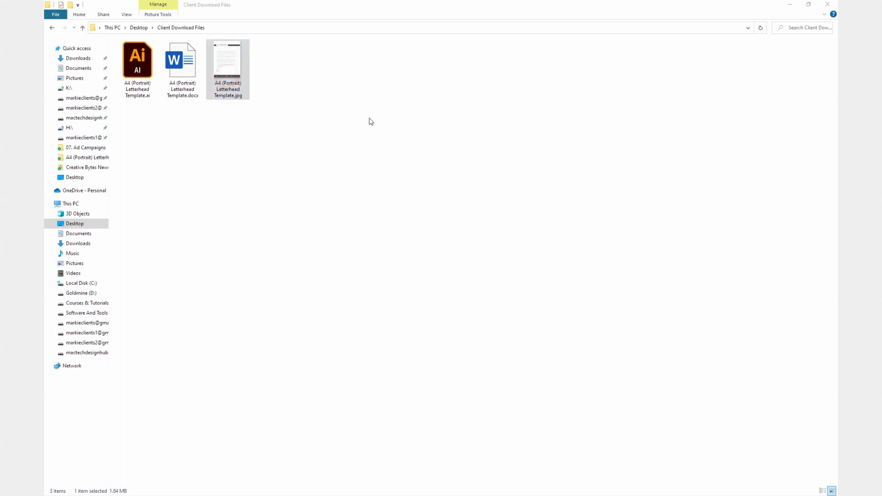
{"action": "key", "text": "Return"}
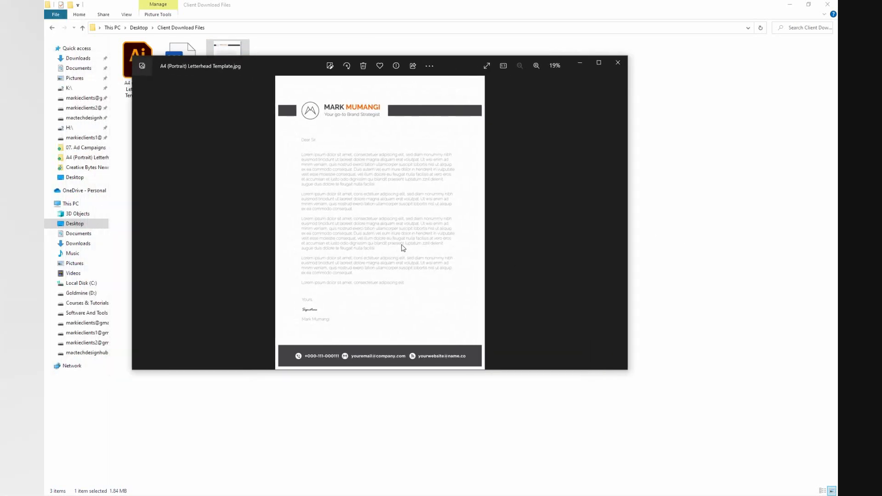
{"action": "left_click", "coordinate": [617, 64]}
{"action": "left_click", "coordinate": [243, 212]}
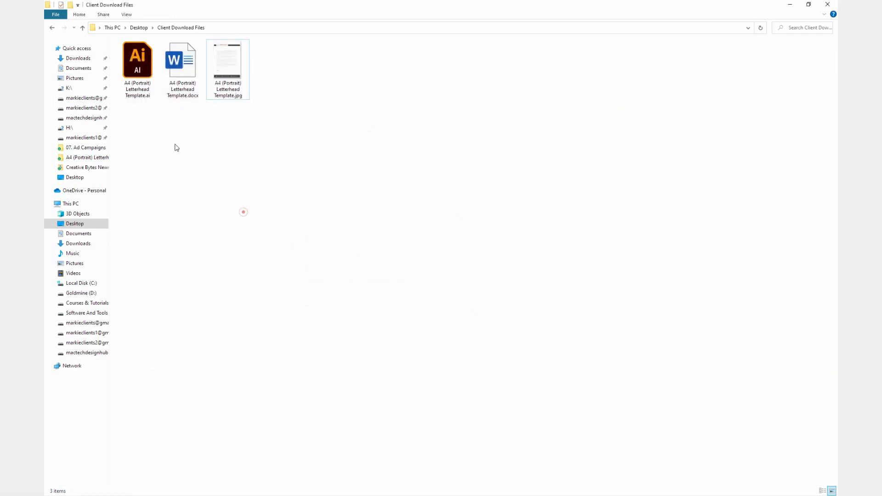
- Open A4 (Portrait) Letterhead Template.ai in Illustrator and view it at 100%
{"action": "double_click", "coordinate": [132, 74]}
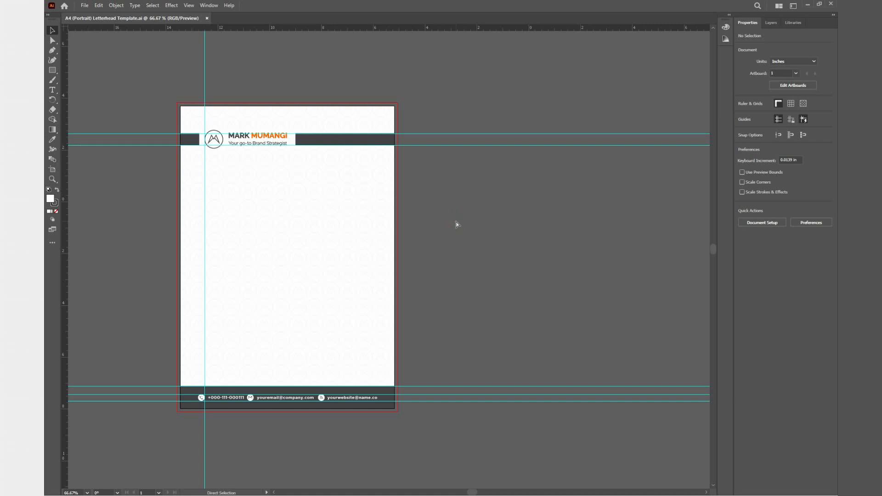
{"action": "key", "text": "ctrl+1"}
{"action": "left_click_drag", "start_coordinate": [378, 203], "coordinate": [423, 216]}
{"action": "left_click_drag", "start_coordinate": [366, 233], "coordinate": [393, 227]}
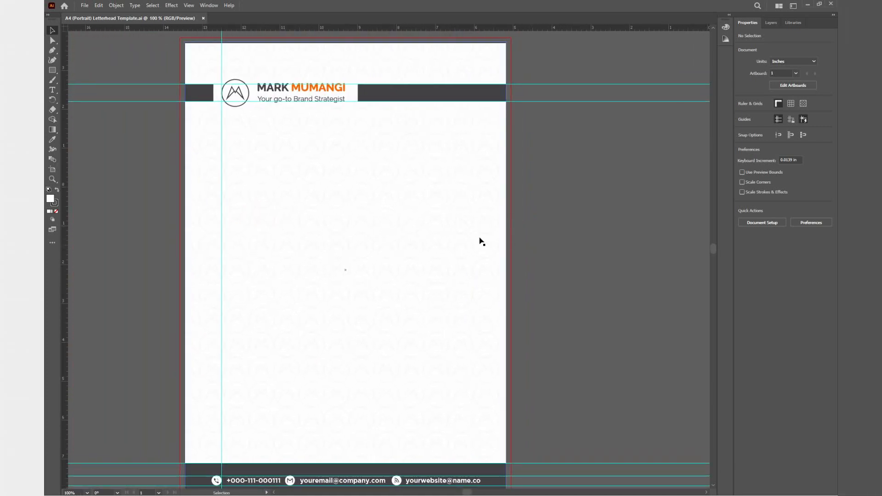
- Delete the faint logo-pattern rectangle covering the letterhead background
{"action": "mouse_move", "coordinate": [483, 246]}
{"action": "left_mouse_down"}
{"action": "mouse_move", "coordinate": [508, 246]}
{"action": "mouse_move", "coordinate": [489, 246]}
{"action": "left_mouse_up"}
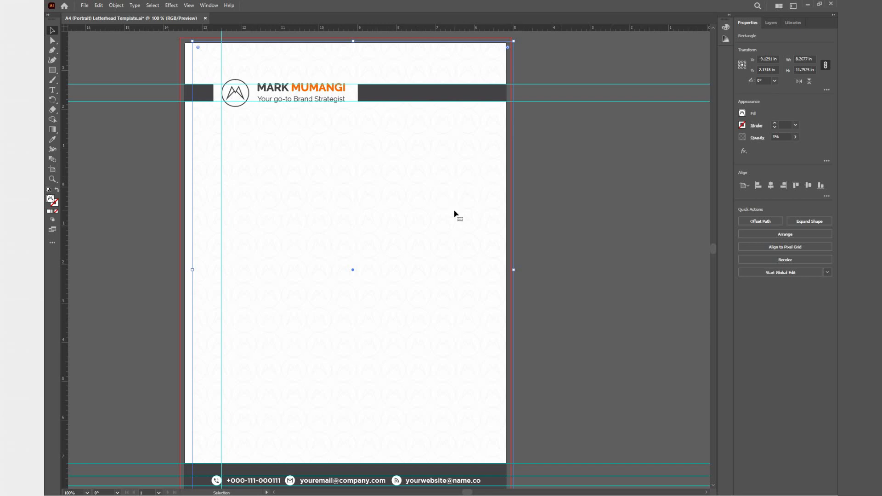
{"action": "key", "text": "Delete"}
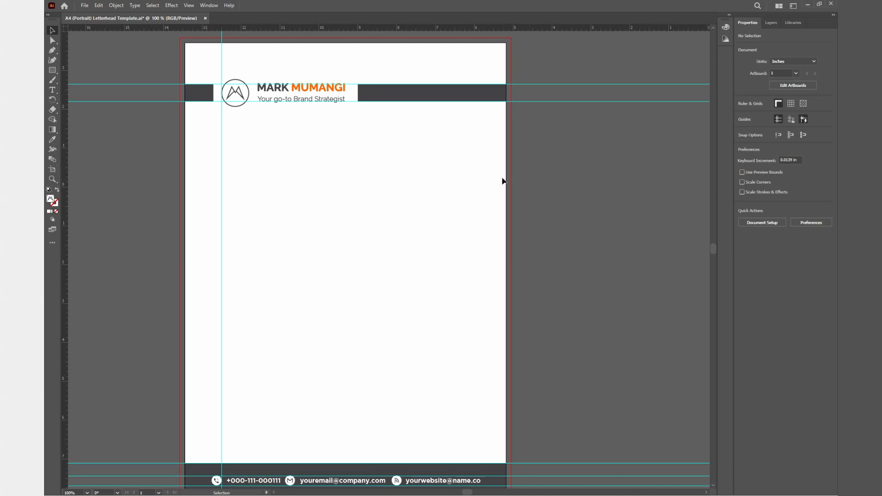
{"action": "left_click", "coordinate": [454, 94]}
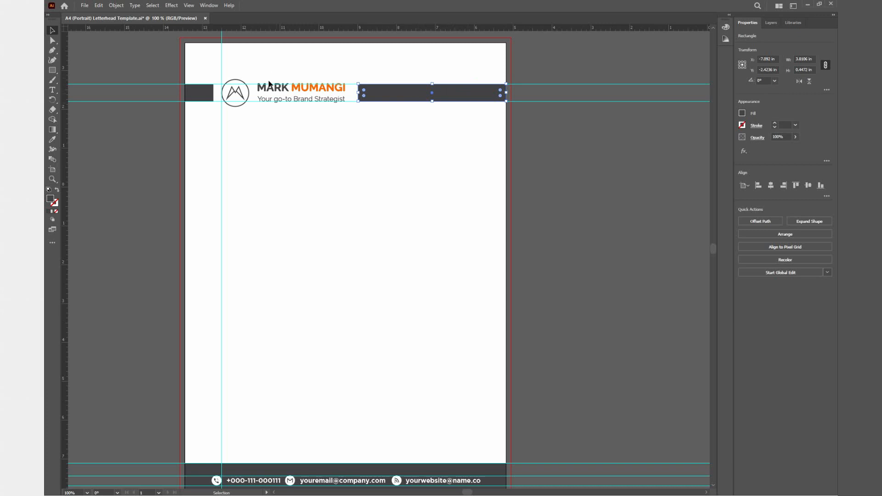
{"action": "left_click", "coordinate": [207, 94]}
{"action": "left_click", "coordinate": [448, 97]}
{"action": "scroll", "coordinate": [443, 97], "scroll_direction": "up", "scroll_amount": 3}
{"action": "scroll", "coordinate": [440, 97], "scroll_direction": "up", "scroll_amount": 7}
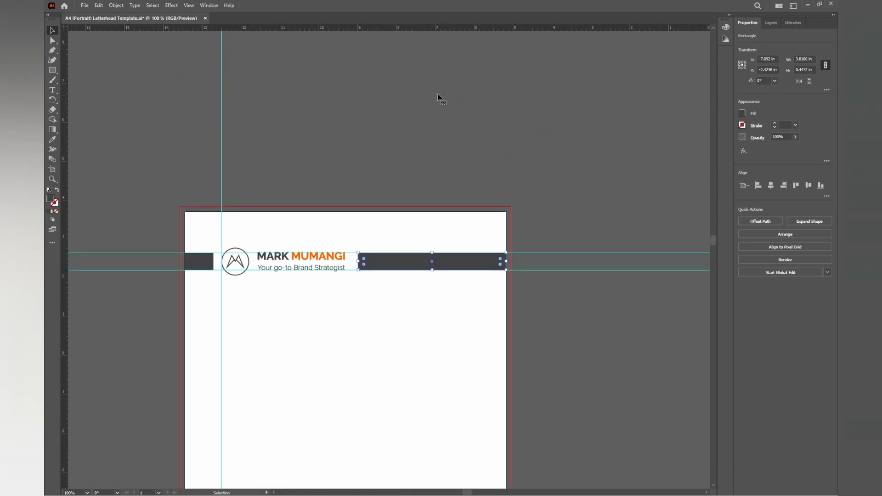
{"action": "left_click", "coordinate": [189, 6]}
{"action": "left_click", "coordinate": [478, 151]}
{"action": "scroll", "coordinate": [482, 147], "scroll_direction": "down", "scroll_amount": 2}
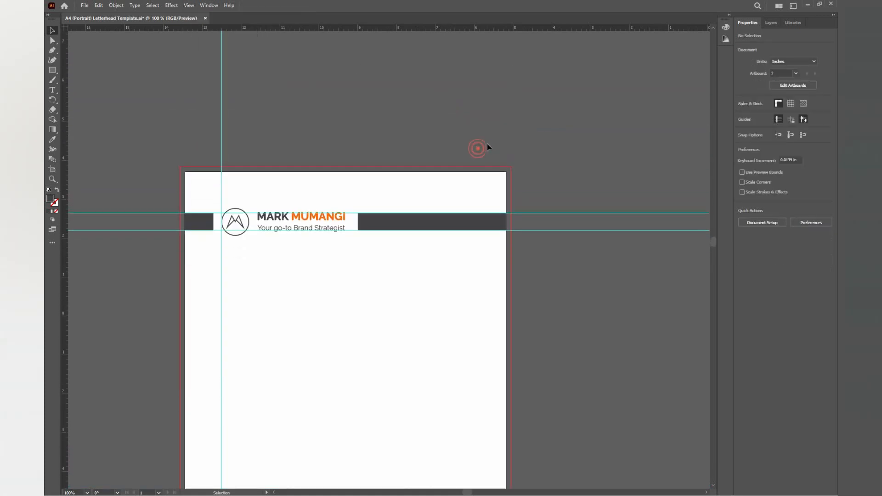
- Fill the long header bar beside the logo with the red swatch
{"action": "left_click", "coordinate": [453, 219]}
{"action": "scroll", "coordinate": [526, 154], "scroll_direction": "down", "scroll_amount": 3}
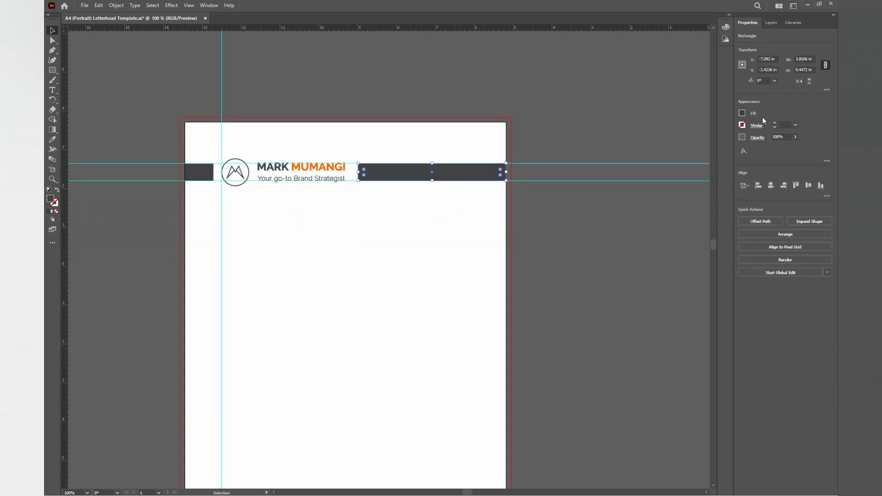
{"action": "left_click", "coordinate": [742, 113]}
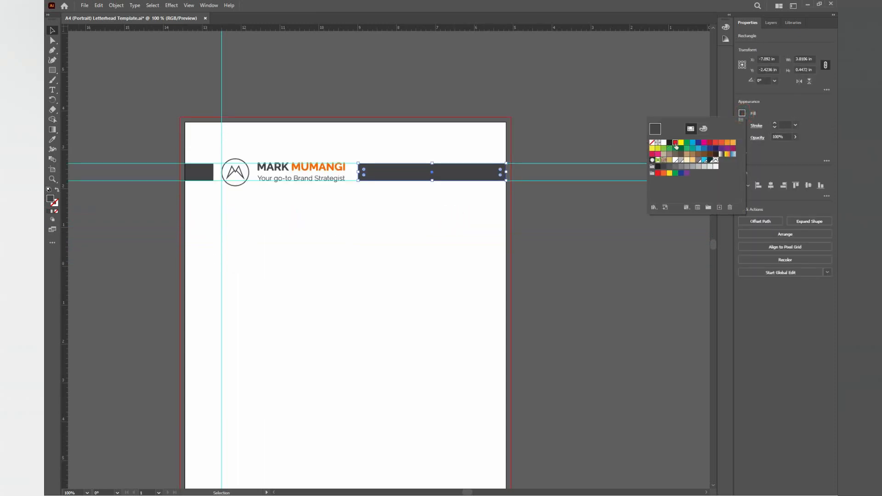
{"action": "left_click", "coordinate": [675, 144]}
{"action": "left_click", "coordinate": [581, 97]}
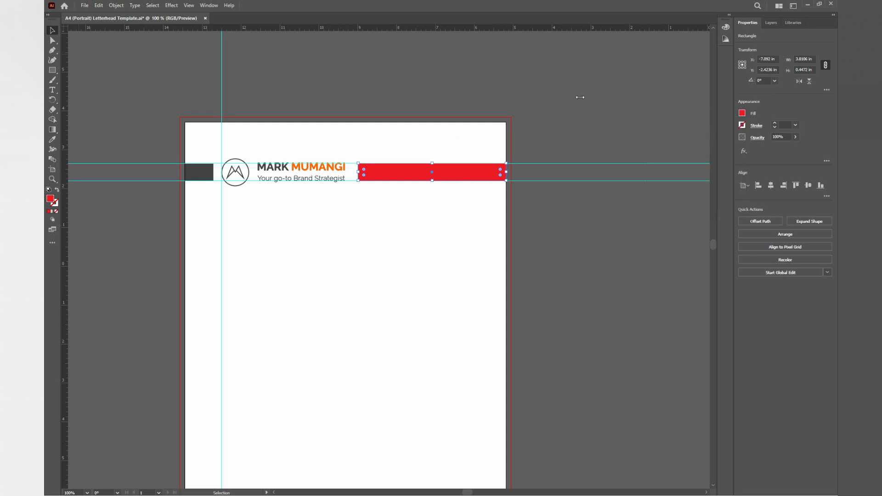
- Sample the orange of the logo lettering with the Eyedropper as the long header bar's fill
{"action": "left_click", "coordinate": [51, 140]}
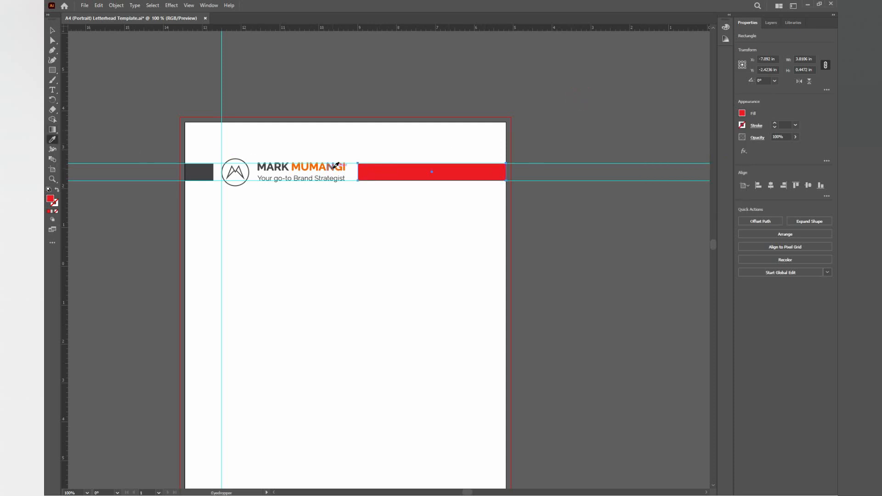
{"action": "left_click", "coordinate": [336, 165]}
{"action": "left_click", "coordinate": [52, 30]}
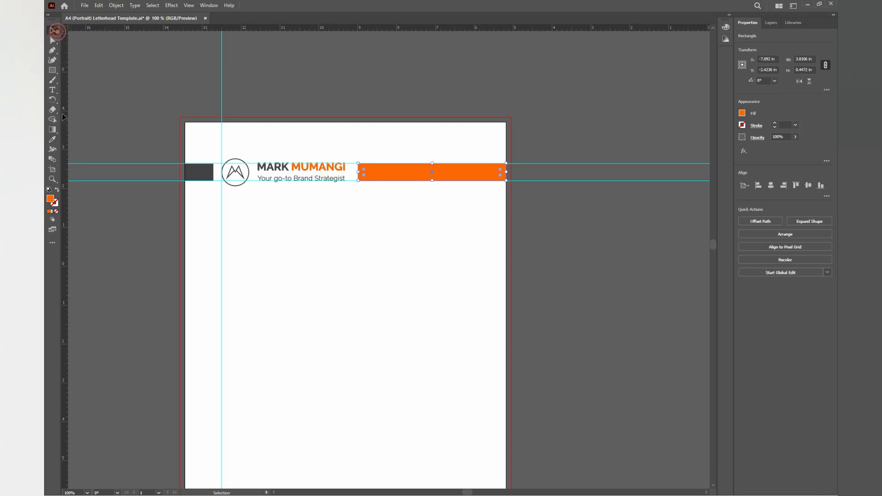
- Draw an orange colour-sample rectangle of about 0.56 by 0.32 in above the artboard
{"action": "left_click", "coordinate": [52, 70]}
{"action": "left_click_drag", "start_coordinate": [248, 70], "coordinate": [271, 84]}
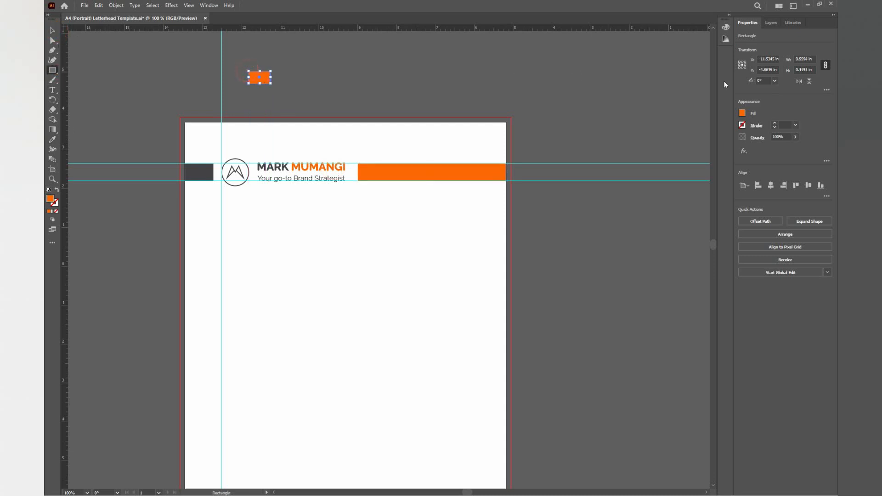
{"action": "left_click", "coordinate": [56, 30]}
- Duplicate the orange sample rectangle beside itself and fill the copy with the dark brown swatch
{"action": "left_click_drag", "start_coordinate": [253, 84], "coordinate": [281, 84]}
{"action": "left_click", "coordinate": [743, 114]}
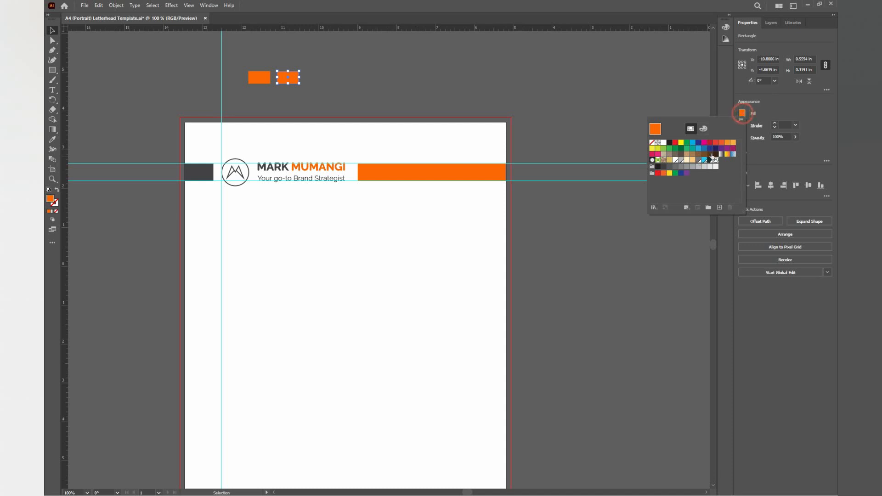
{"action": "left_click", "coordinate": [710, 154]}
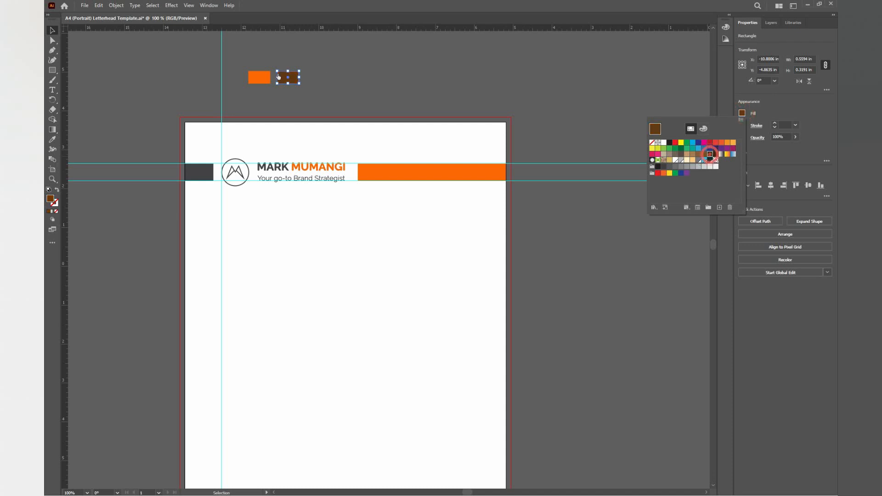
{"action": "left_click", "coordinate": [414, 97]}
- Apply the brown sample rectangle's colour to the long header bar with the Eyedropper
{"action": "left_click", "coordinate": [390, 175]}
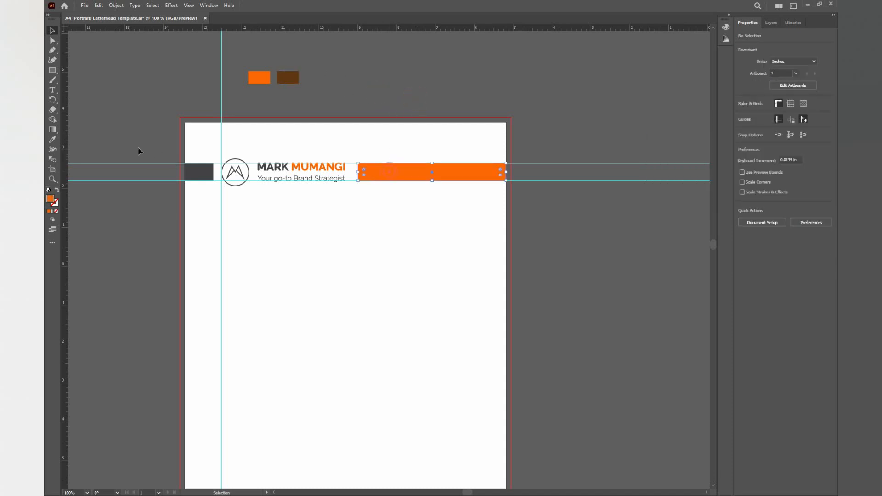
{"action": "left_click", "coordinate": [52, 139]}
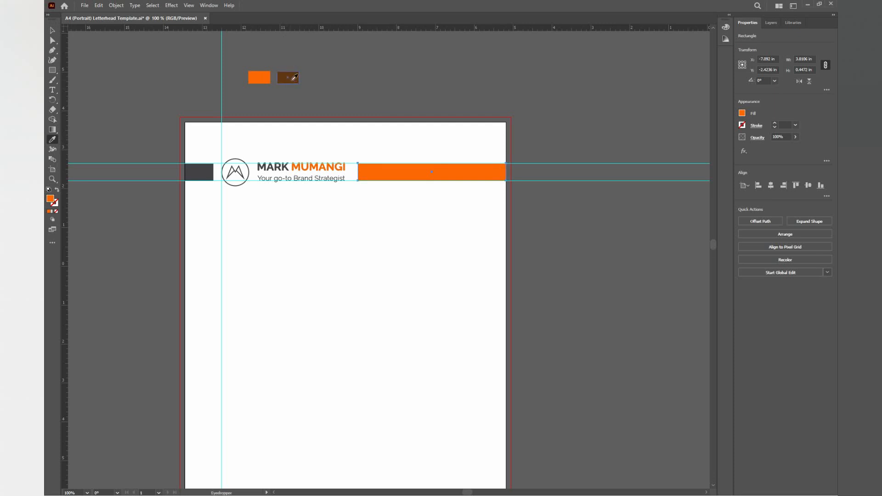
{"action": "left_click", "coordinate": [288, 76]}
{"action": "left_click", "coordinate": [53, 31]}
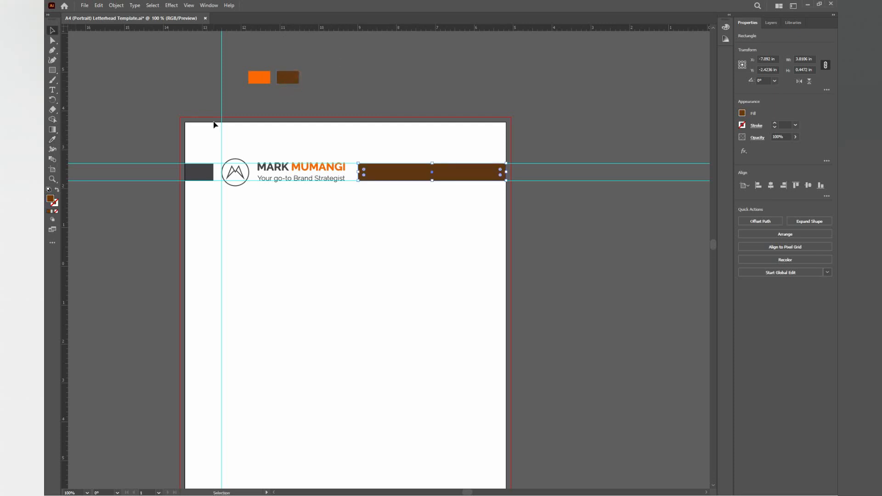
{"action": "scroll", "coordinate": [385, 123], "scroll_direction": "down", "scroll_amount": 1}
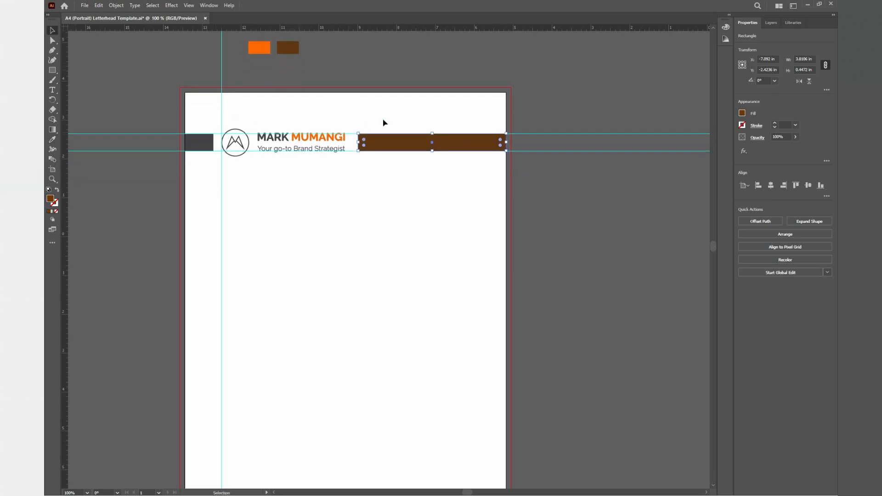
{"action": "scroll", "coordinate": [427, 170], "scroll_direction": "down", "scroll_amount": 2}
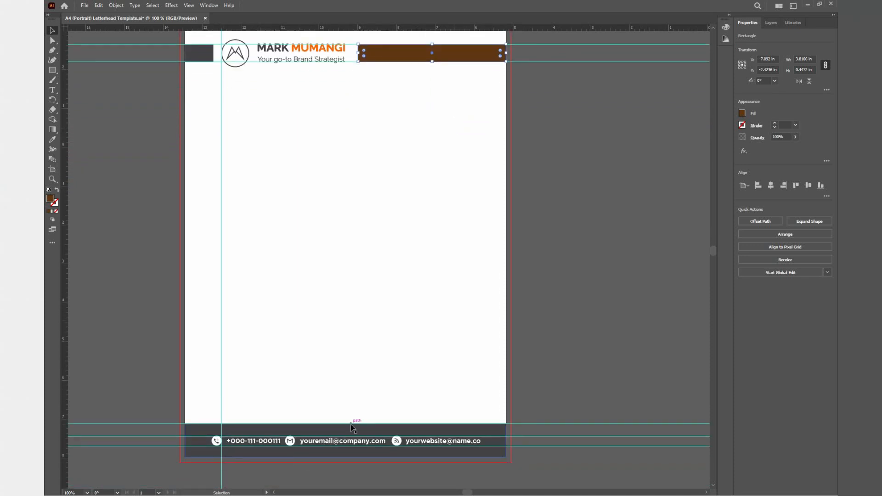
{"action": "scroll", "coordinate": [352, 428], "scroll_direction": "up", "scroll_amount": 1}
{"action": "scroll", "coordinate": [353, 428], "scroll_direction": "up", "scroll_amount": 1}
{"action": "scroll", "coordinate": [475, 335], "scroll_direction": "down", "scroll_amount": 1}
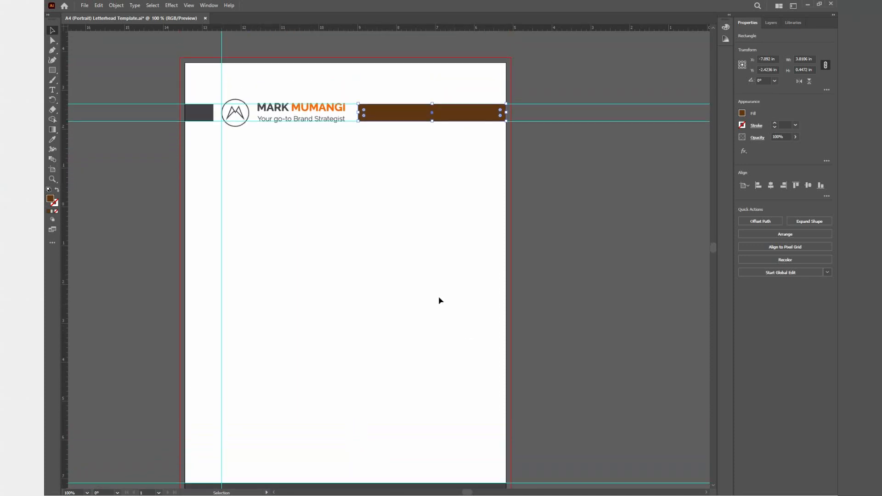
- Move the grouped logo out of the header onto the pasteboard left of the artboard
{"action": "left_click", "coordinate": [273, 113]}
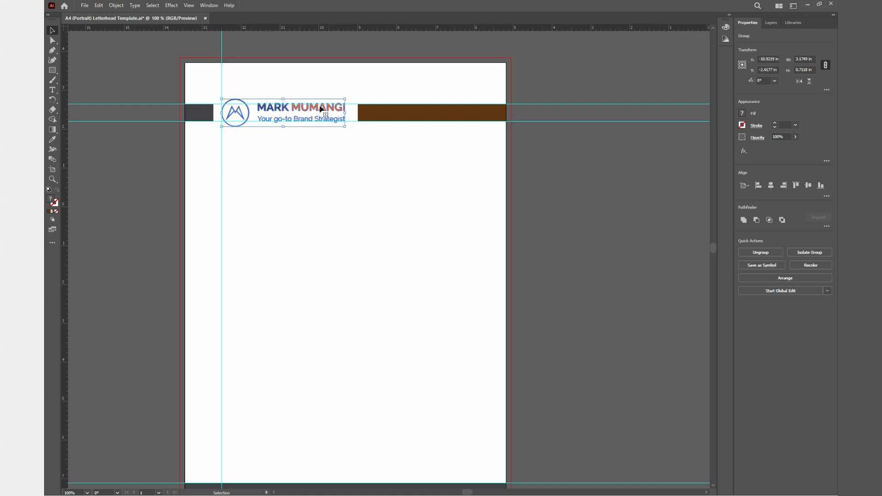
{"action": "left_click", "coordinate": [56, 79]}
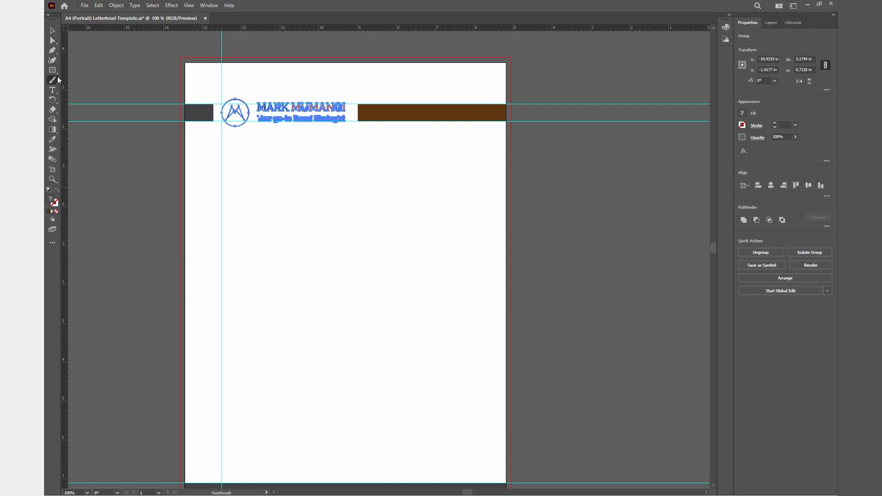
{"action": "left_click", "coordinate": [54, 30]}
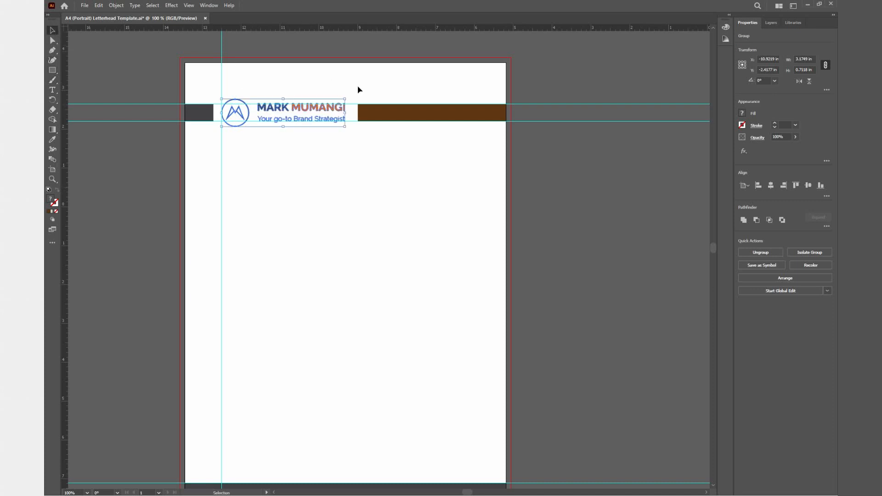
{"action": "left_click_drag", "start_coordinate": [339, 112], "coordinate": [155, 227]}
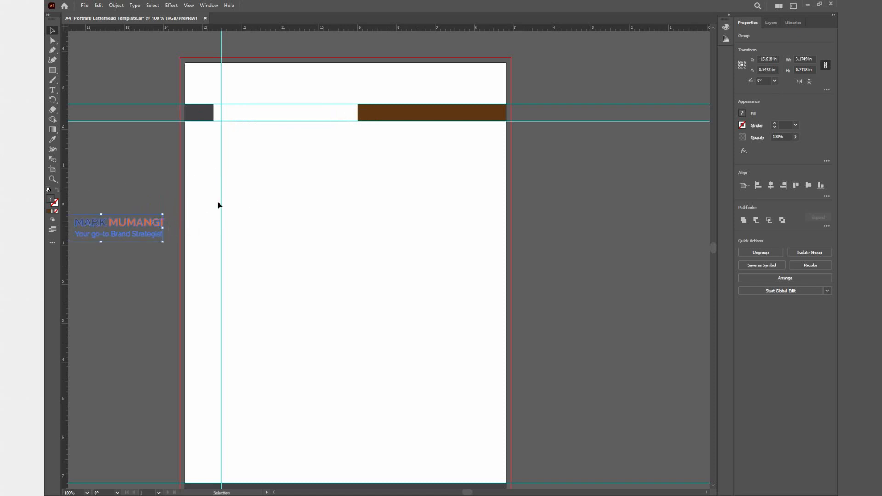
- Add the replacement first name in capitals in the empty logo area and enlarge the text to about 33.9 pt
{"action": "left_click", "coordinate": [53, 90]}
{"action": "left_click", "coordinate": [233, 115]}
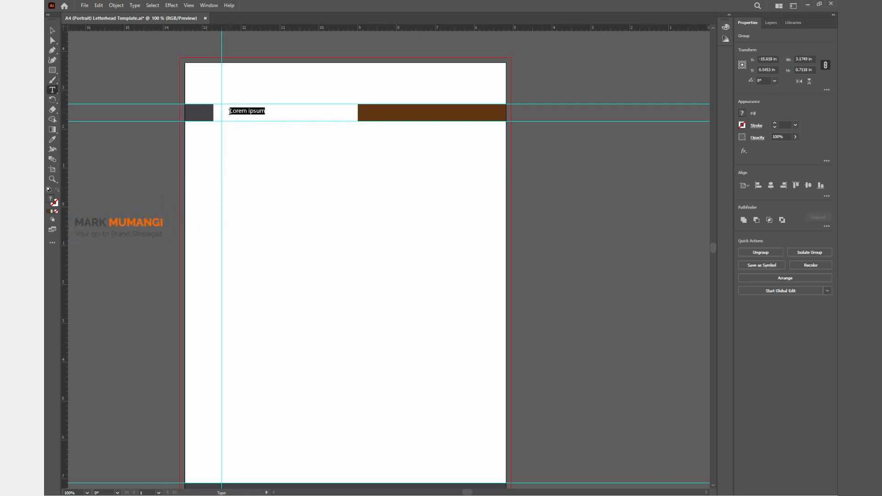
{"action": "type", "text": "MIK"}
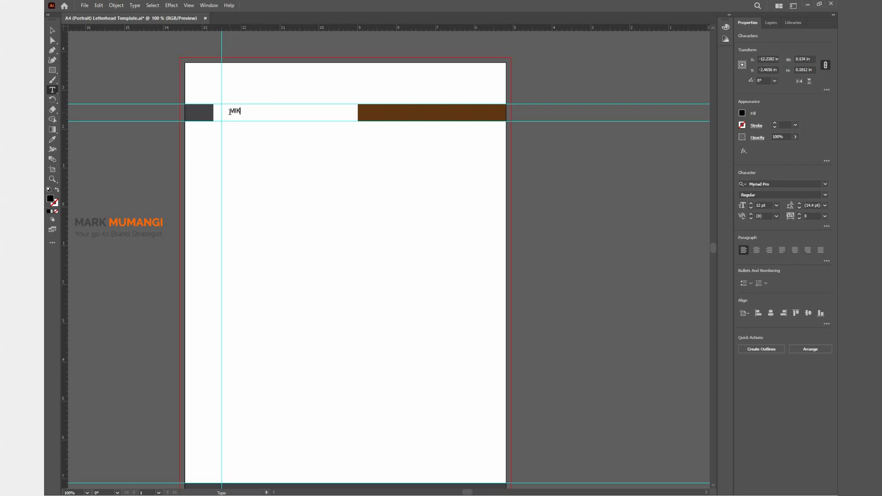
{"action": "type", "text": "E"}
{"action": "left_click", "coordinate": [53, 31]}
{"action": "mouse_move", "coordinate": [244, 115]}
{"action": "left_mouse_down"}
{"action": "mouse_move", "coordinate": [275, 125]}
{"action": "mouse_move", "coordinate": [258, 121]}
{"action": "left_mouse_up"}
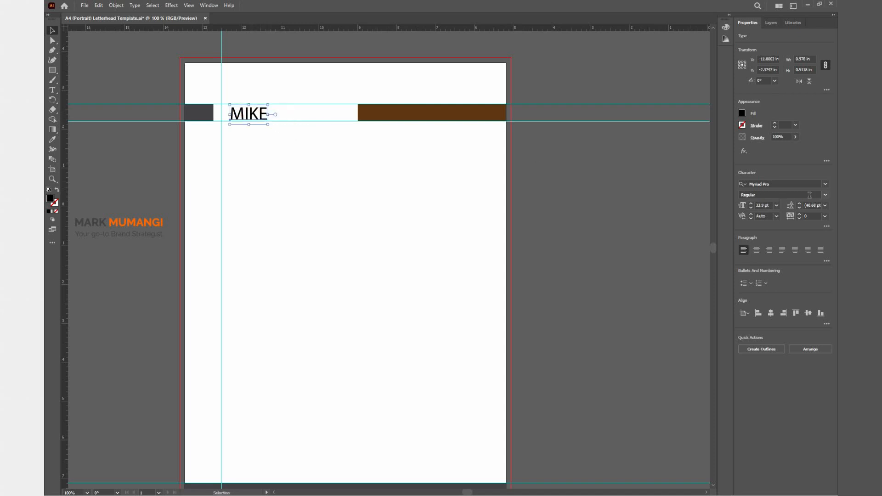
- Set the header name text's font to Bauhaus 93
{"action": "left_click", "coordinate": [825, 184]}
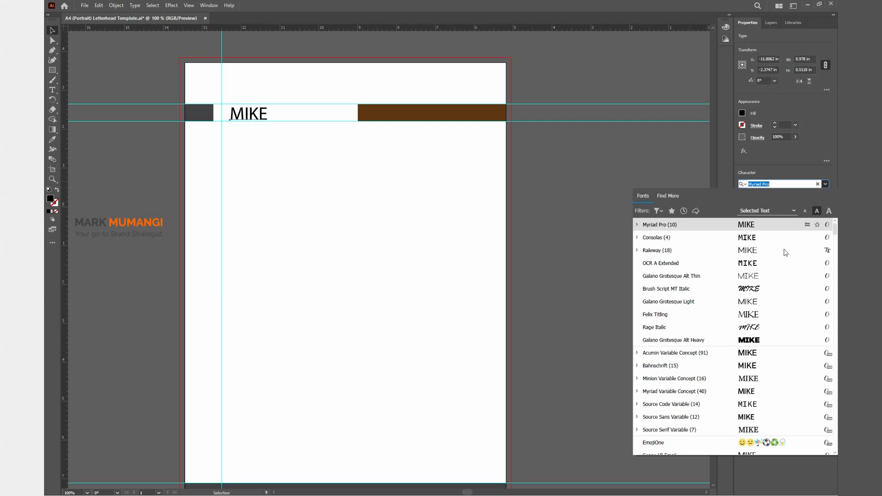
{"action": "key", "text": "Down"}
{"action": "key", "text": "Down"}
{"action": "key", "text": "Down"}
{"action": "key", "text": "Down"}
{"action": "key", "text": "Down"}
{"action": "key", "text": "Down"}
{"action": "key", "text": "Down"}
{"action": "key", "text": "Down"}
{"action": "key", "text": "Down"}
{"action": "key", "text": "Down"}
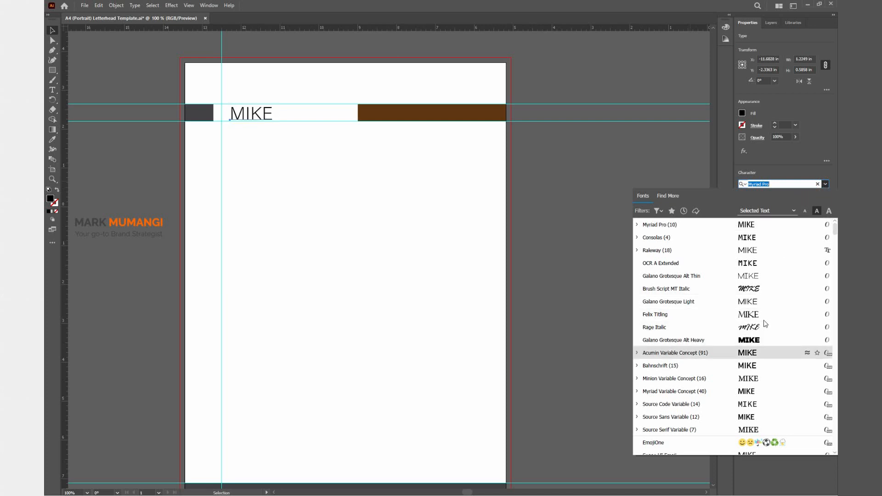
{"action": "key", "text": "Down"}
{"action": "key", "text": "Down"}
{"action": "key", "text": "Down"}
{"action": "key", "text": "Down"}
{"action": "key", "text": "Down"}
{"action": "key", "text": "Down"}
{"action": "key", "text": "Down"}
{"action": "key", "text": "Down"}
{"action": "key", "text": "Down"}
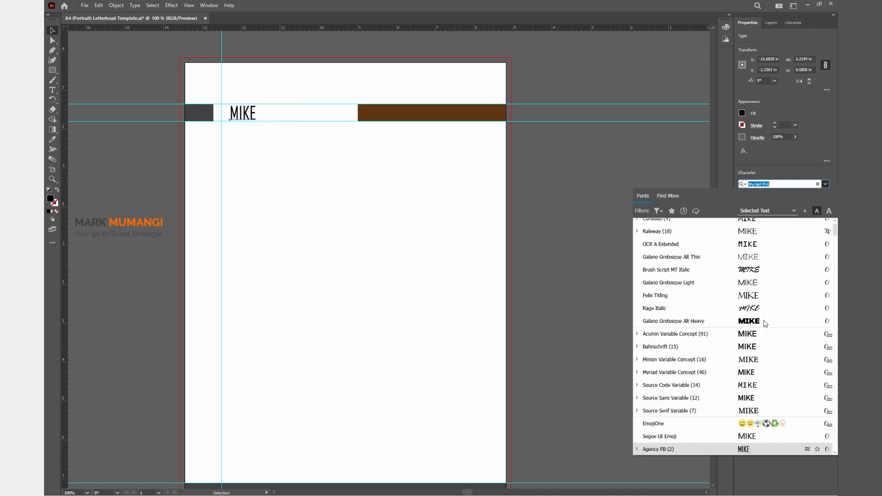
{"action": "key", "text": "Down"}
{"action": "key", "text": "Down"}
{"action": "key", "text": "Down"}
{"action": "key", "text": "Down"}
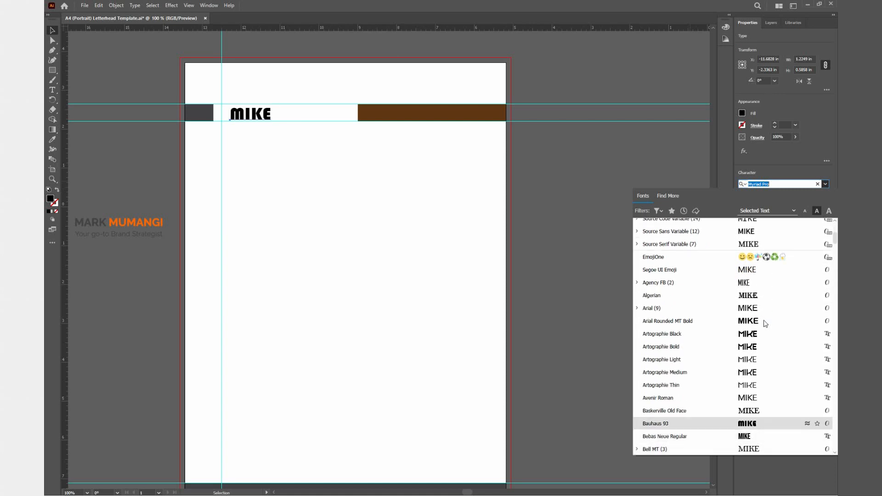
{"action": "key", "text": "Return"}
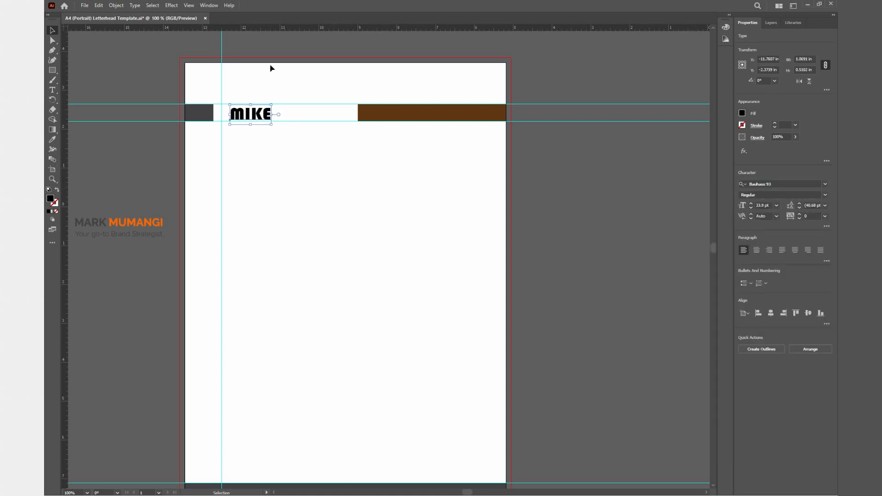
- Enlarge the header name to about 43.9 pt and extend the long brown bar towards it to about 5.42 in wide
{"action": "left_click_drag", "start_coordinate": [271, 124], "coordinate": [291, 101]}
{"action": "left_click", "coordinate": [357, 199]}
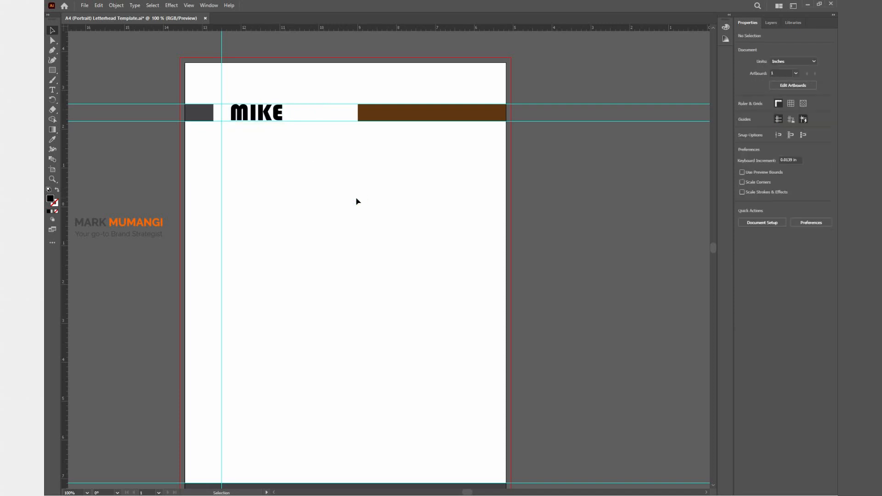
{"action": "left_click", "coordinate": [393, 116]}
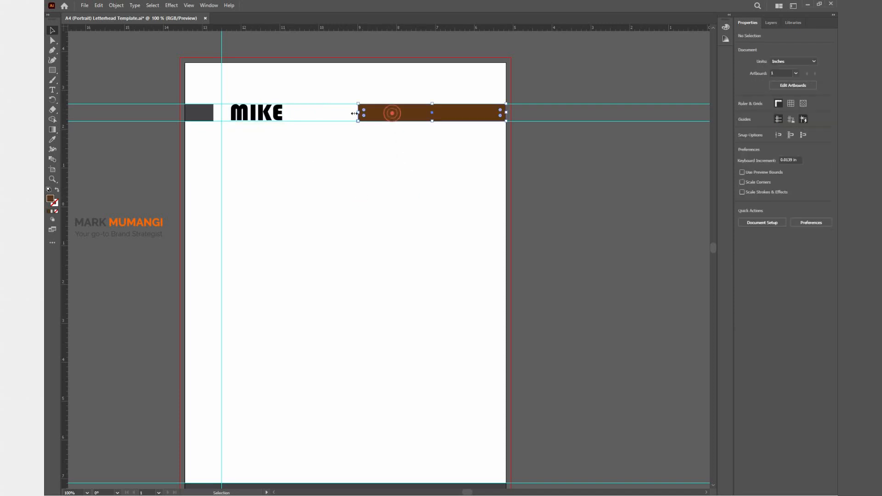
{"action": "left_click_drag", "start_coordinate": [358, 113], "coordinate": [297, 114]}
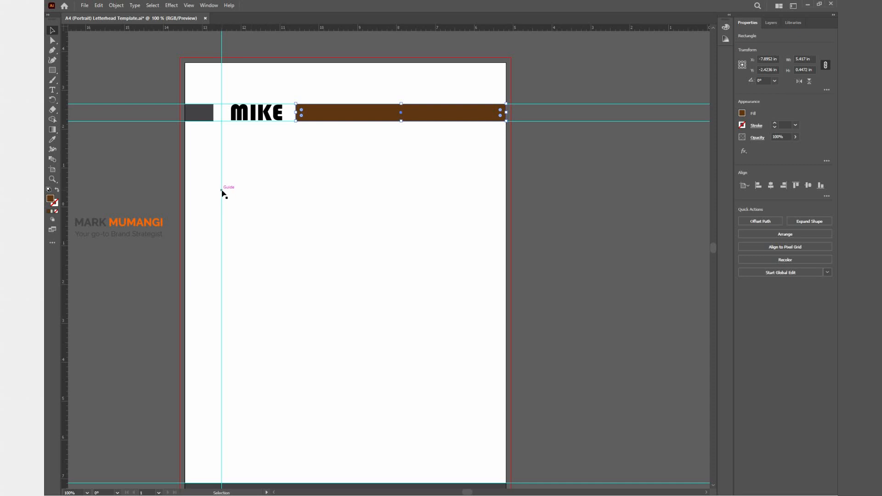
- Move the header name towards the small grey rectangle so its first letter starts at the vertical guide
{"action": "scroll", "coordinate": [222, 194], "scroll_direction": "down", "scroll_amount": 1}
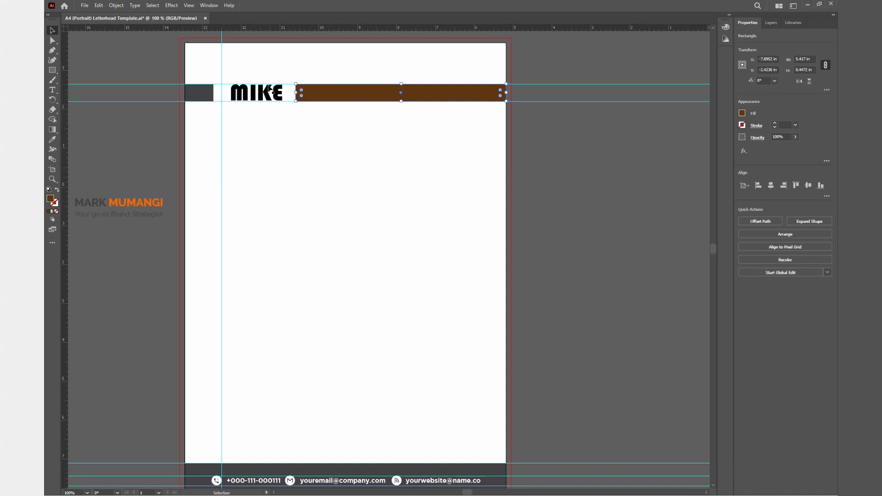
{"action": "left_click_drag", "start_coordinate": [271, 90], "coordinate": [258, 97]}
{"action": "key", "text": "Right"}
{"action": "key", "text": "Right"}
{"action": "key", "text": "Right"}
{"action": "key", "text": "Right"}
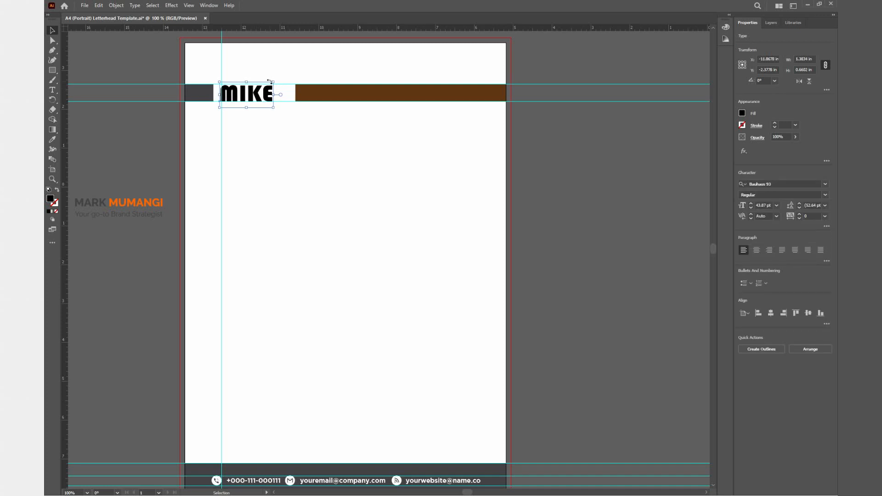
{"action": "key", "text": "Left"}
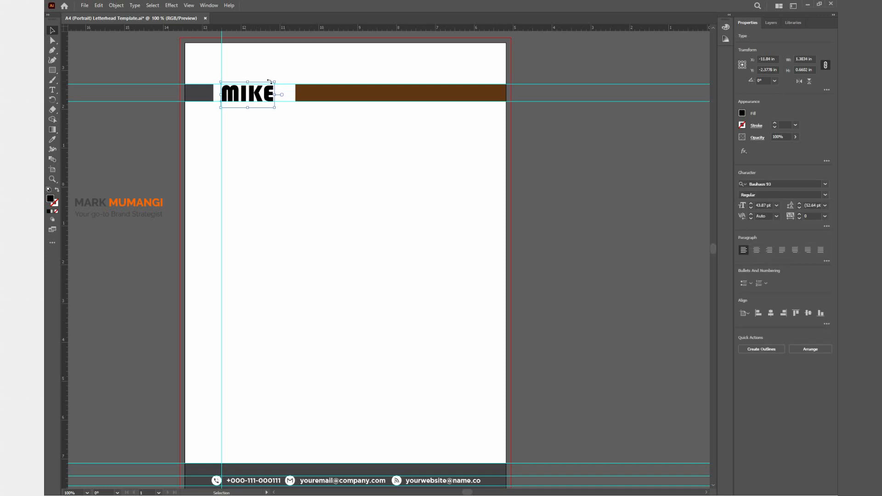
- Extend the long brown header bar further towards the name, leaving a small gap after the last letter
{"action": "left_click", "coordinate": [373, 155]}
{"action": "left_click", "coordinate": [328, 91]}
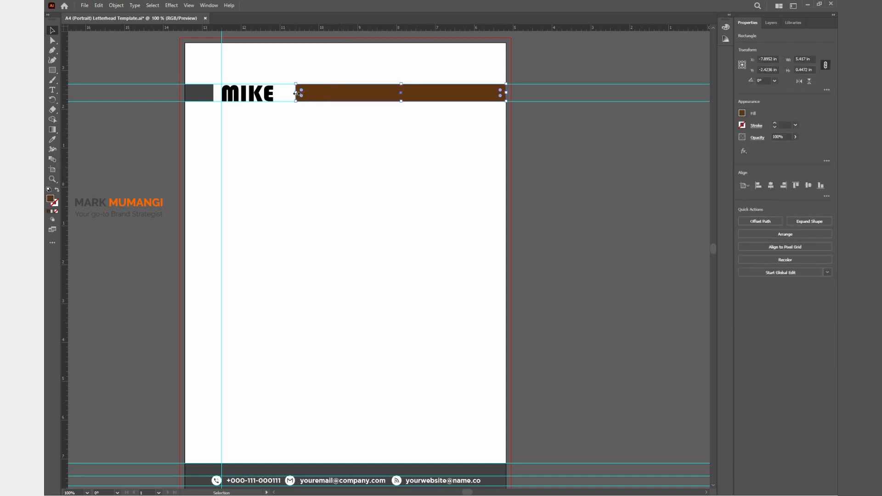
{"action": "left_click_drag", "start_coordinate": [297, 94], "coordinate": [282, 93]}
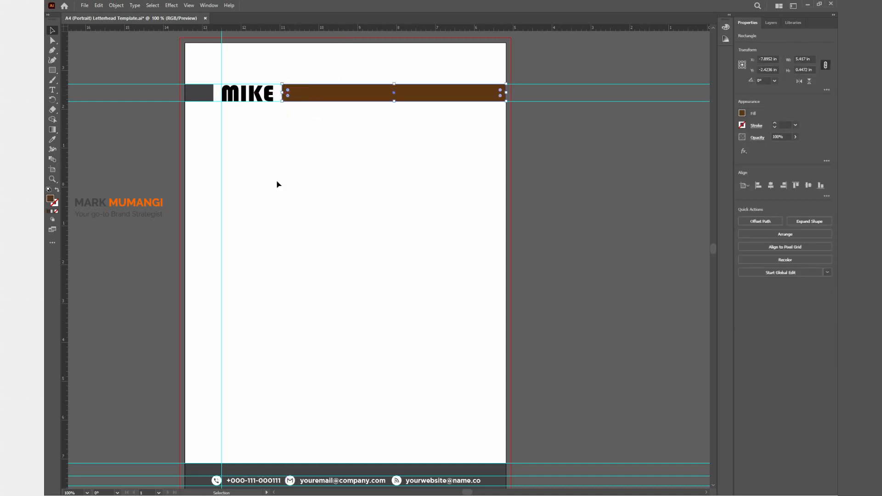
- Apply the long header bar's brown to the small grey rectangle before the name with the Eyedropper
{"action": "left_click", "coordinate": [191, 97]}
{"action": "key", "text": "i"}
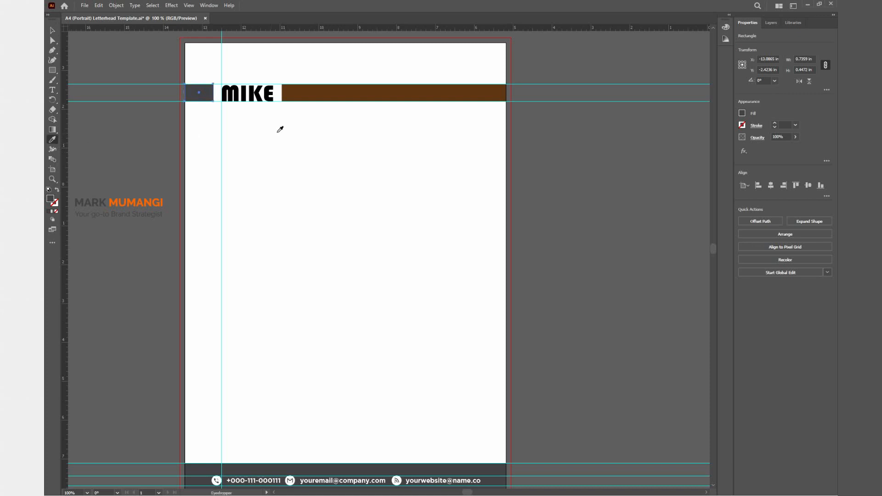
{"action": "left_click", "coordinate": [317, 94]}
{"action": "left_click", "coordinate": [53, 30]}
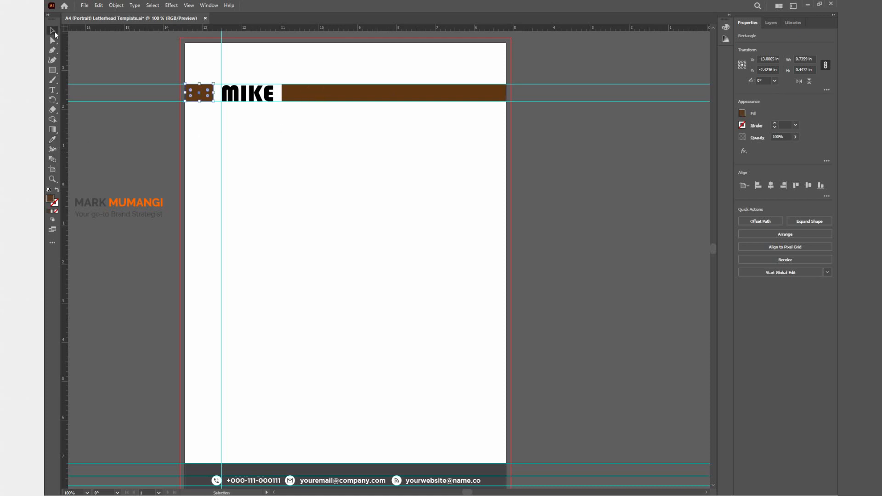
- Recolour the header name text with the bar's brown using the Eyedropper and deselect it
{"action": "left_click", "coordinate": [257, 97]}
{"action": "left_click", "coordinate": [52, 139]}
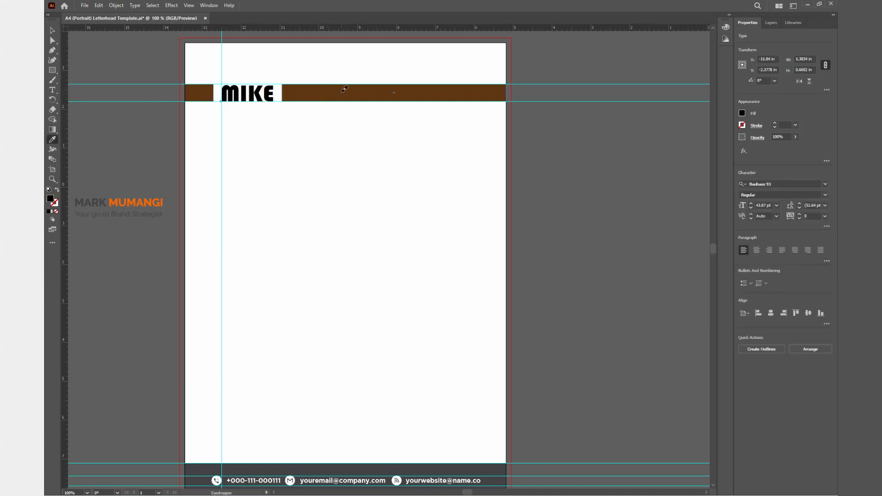
{"action": "left_click", "coordinate": [344, 89]}
{"action": "left_click", "coordinate": [53, 31]}
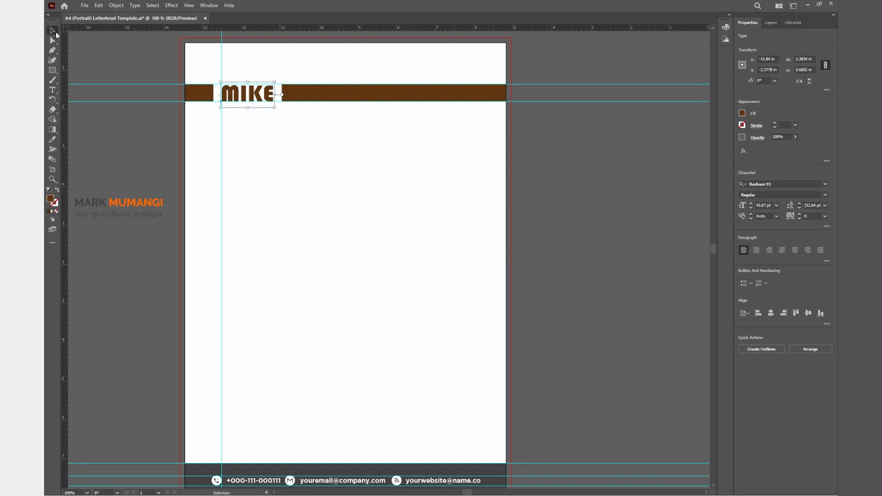
{"action": "left_click", "coordinate": [372, 225]}
- Recolour the dark grey footer rectangle with the header bar's brown using the Eyedropper
{"action": "scroll", "coordinate": [371, 226], "scroll_direction": "down", "scroll_amount": 3}
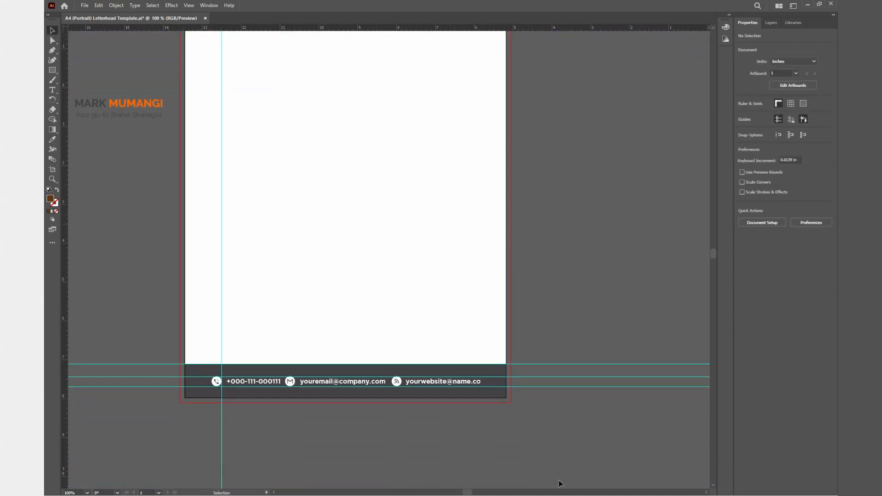
{"action": "left_click", "coordinate": [499, 393]}
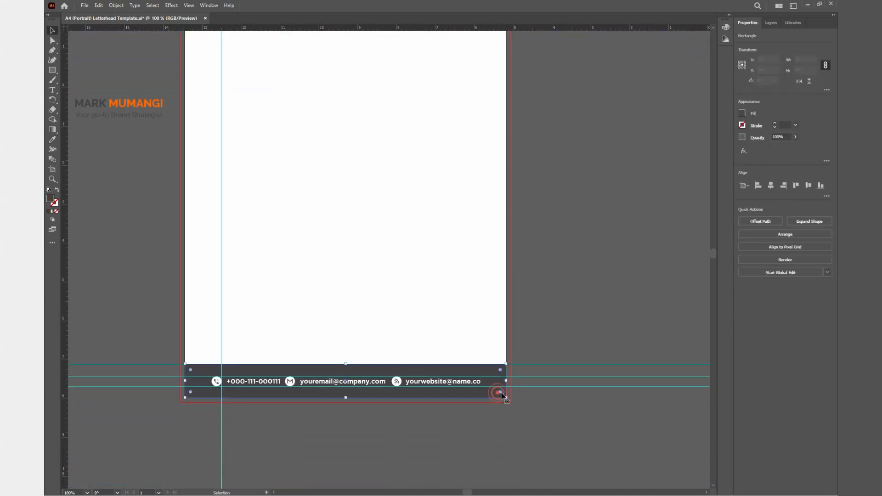
{"action": "left_click", "coordinate": [53, 140]}
{"action": "scroll", "coordinate": [311, 187], "scroll_direction": "up", "scroll_amount": 5}
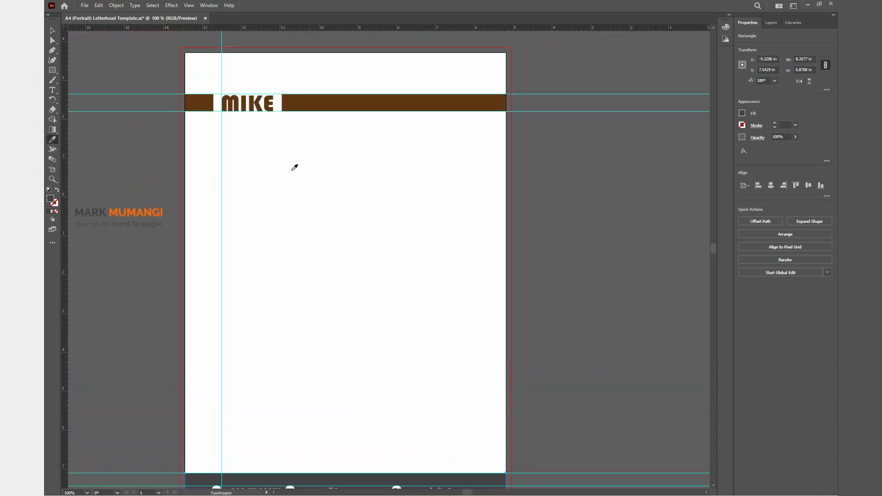
{"action": "left_click", "coordinate": [296, 100]}
{"action": "scroll", "coordinate": [453, 183], "scroll_direction": "down", "scroll_amount": 2}
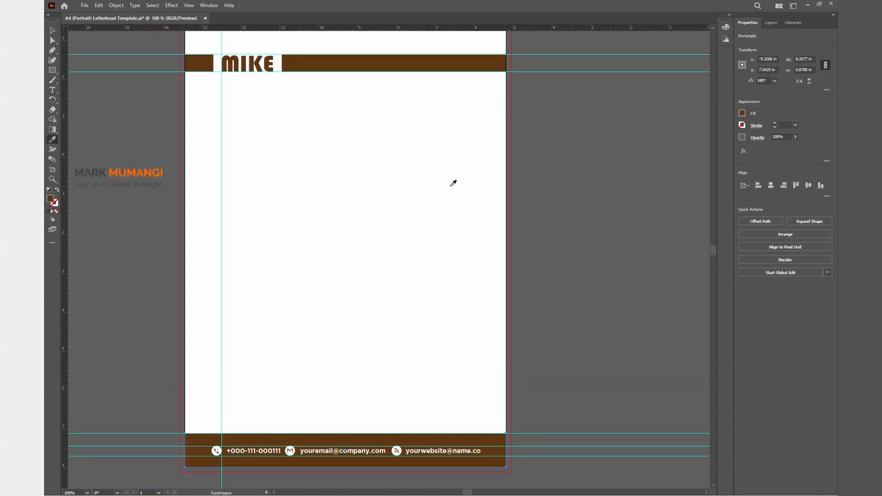
{"action": "left_click", "coordinate": [53, 30]}
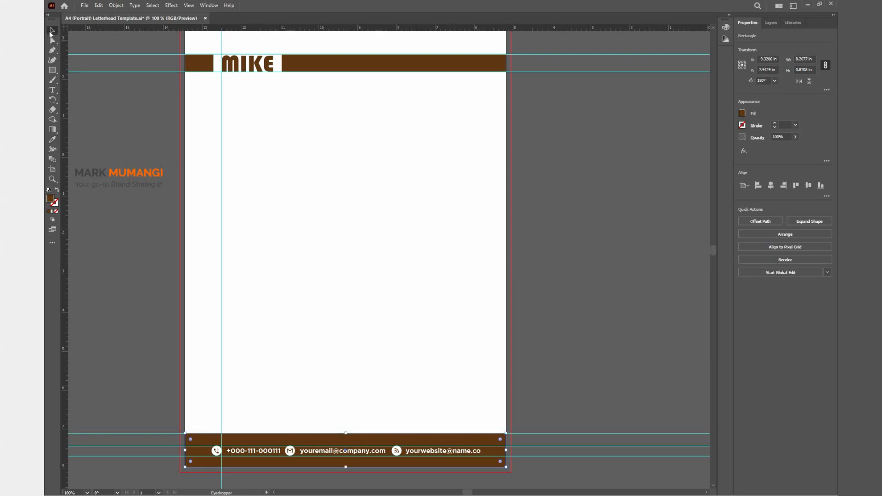
{"action": "left_click", "coordinate": [213, 452]}
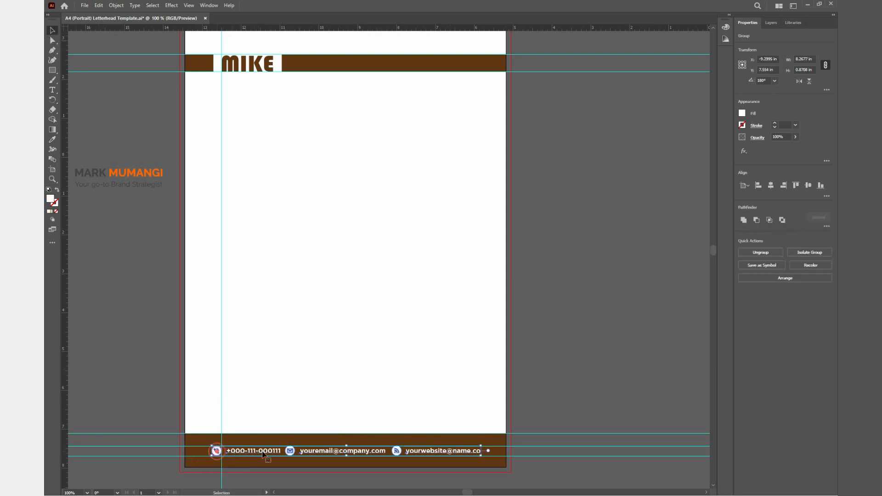
{"action": "left_click", "coordinate": [742, 114]}
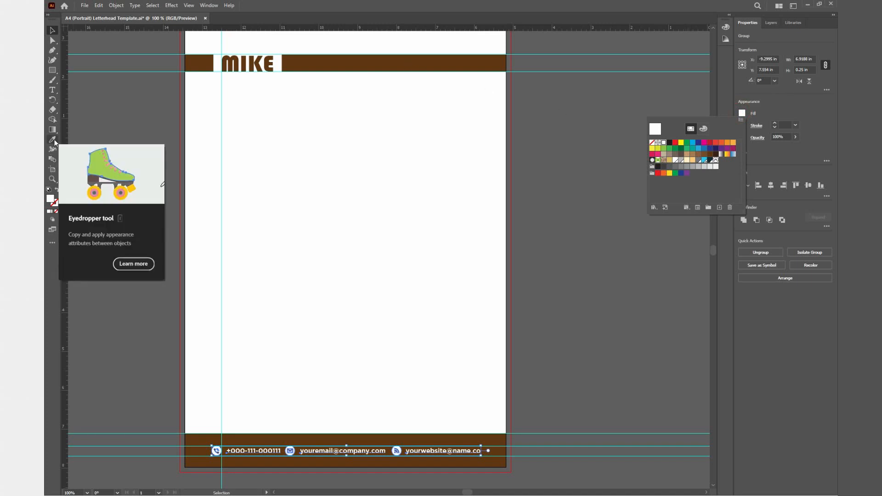
{"action": "left_click", "coordinate": [275, 137]}
{"action": "left_click", "coordinate": [307, 165]}
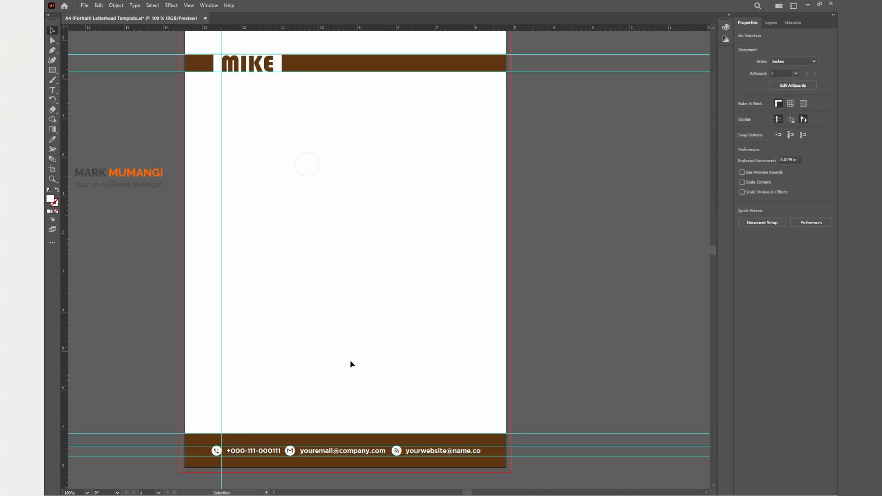
- Replace the sample phone number in the footer with a placeholder made only of zeros
{"action": "left_click", "coordinate": [52, 90]}
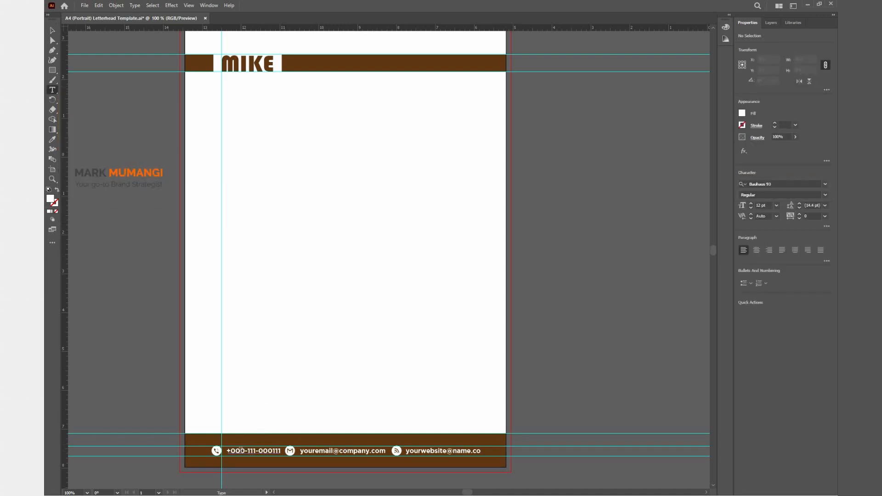
{"action": "left_click_drag", "start_coordinate": [227, 450], "coordinate": [290, 452]}
{"action": "type", "text": "00000000000"}
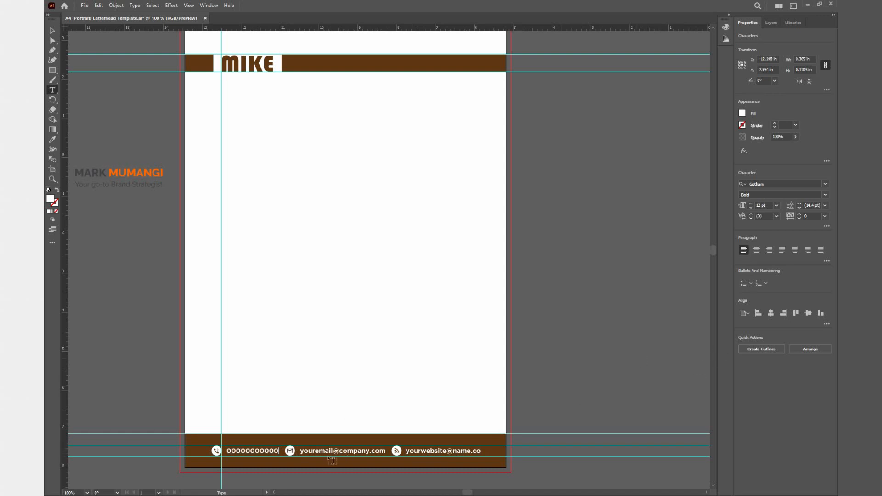
- Replace the sample e-mail address in the footer with a placeholder string of zeros ending in "gg"
{"action": "triple_click", "coordinate": [312, 451]}
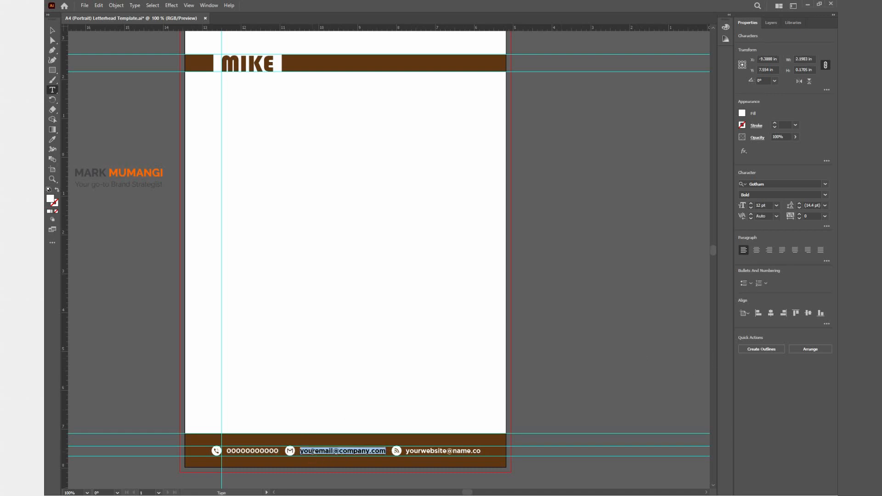
{"action": "type", "text": "0000000000"}
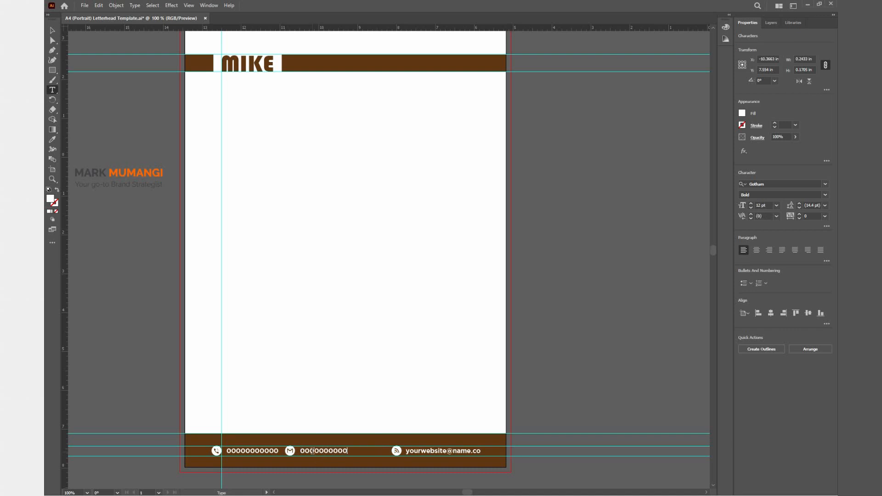
{"action": "type", "text": "000000"}
{"action": "key", "text": "BackSpace"}
{"action": "type", "text": "gg"}
- Rename the artboard to the new first name followed by "A4 Letterhead"
{"action": "left_click", "coordinate": [52, 169]}
{"action": "scroll", "coordinate": [284, 180], "scroll_direction": "up", "scroll_amount": 2}
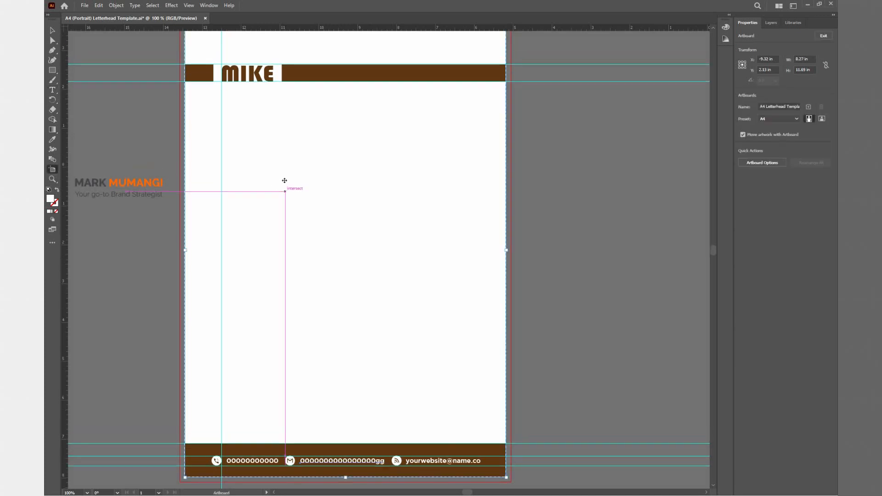
{"action": "scroll", "coordinate": [481, 98], "scroll_direction": "up", "scroll_amount": 1}
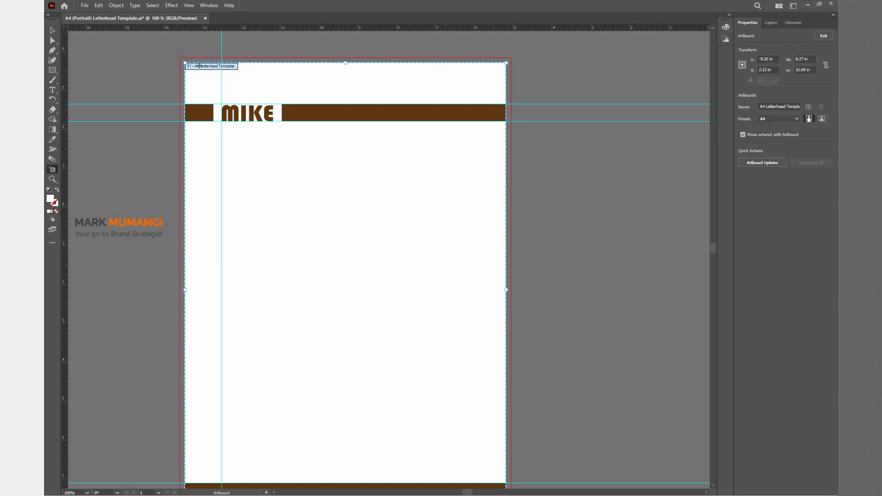
{"action": "left_click", "coordinate": [767, 107]}
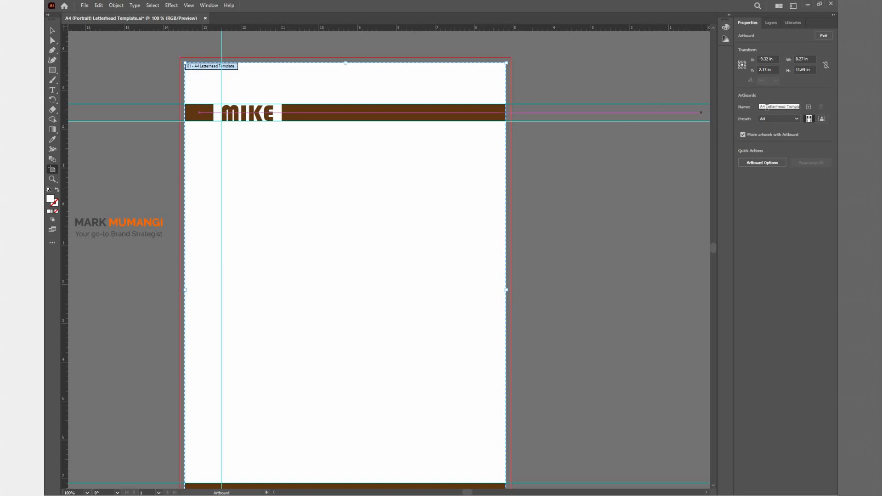
{"action": "triple_click", "coordinate": [767, 107]}
{"action": "type", "text": "Mike"}
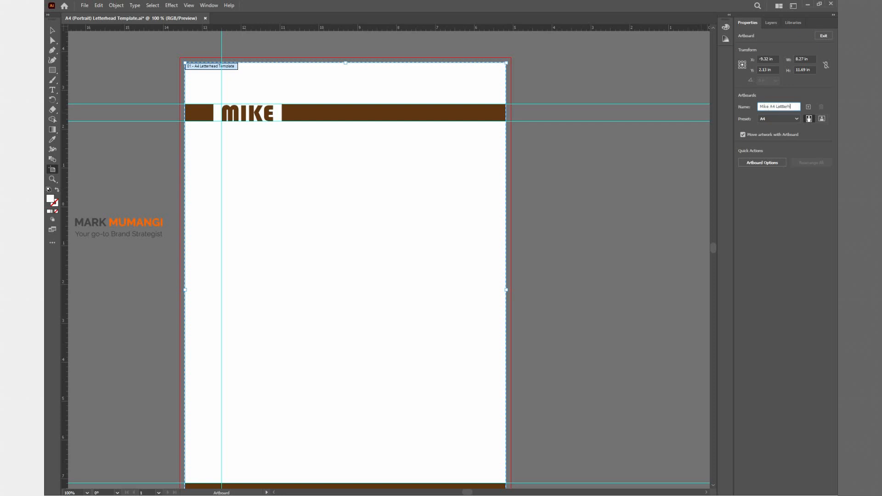
{"action": "key", "text": "Return"}
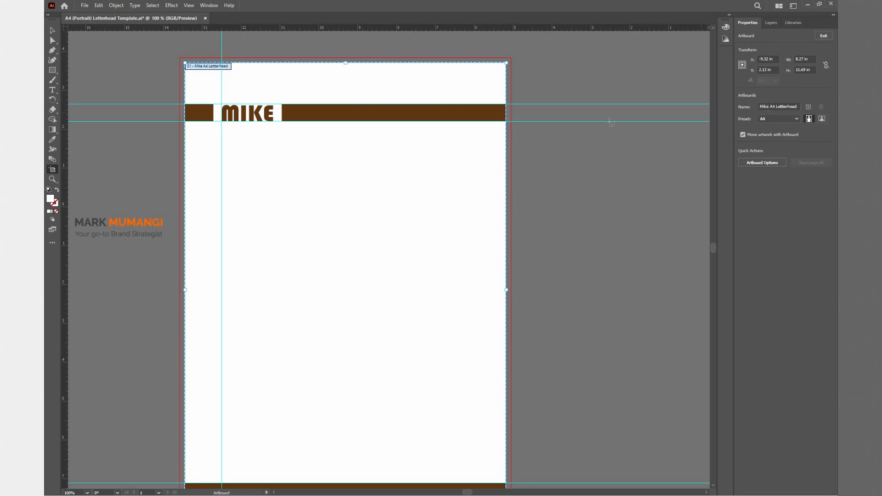
{"action": "scroll", "coordinate": [449, 162], "scroll_direction": "down", "scroll_amount": 4}
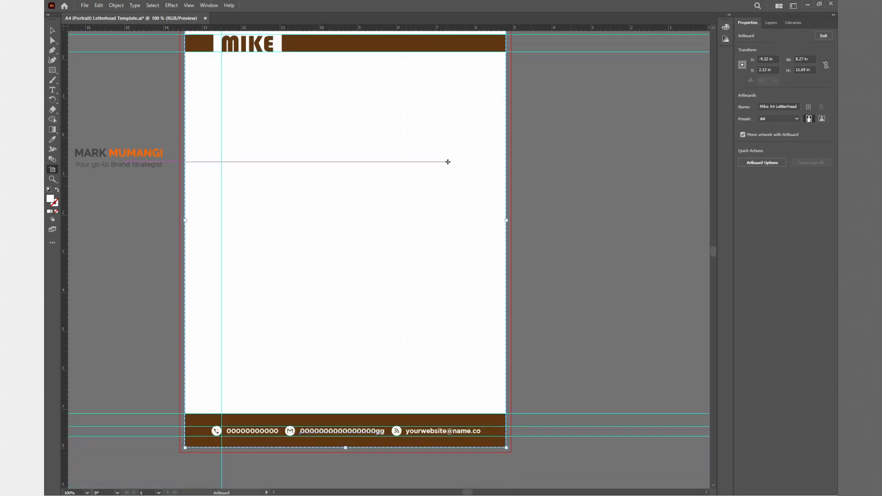
- Save a copy of the document to the Desktop as an Adobe Illustrator file named with the new first name followed by "Letterhead"
{"action": "scroll", "coordinate": [448, 162], "scroll_direction": "up", "scroll_amount": 3}
{"action": "scroll", "coordinate": [448, 162], "scroll_direction": "up", "scroll_amount": 3}
{"action": "scroll", "coordinate": [448, 162], "scroll_direction": "down", "scroll_amount": 1}
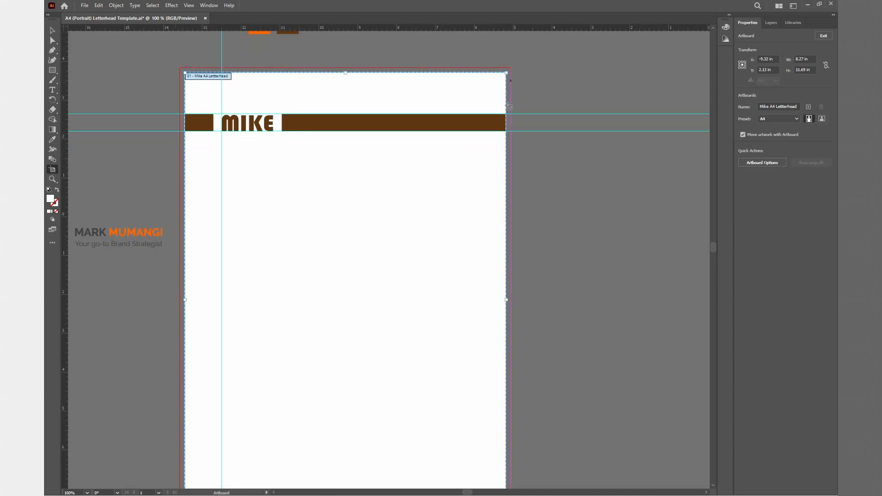
{"action": "left_click", "coordinate": [81, 7]}
{"action": "left_click", "coordinate": [114, 91]}
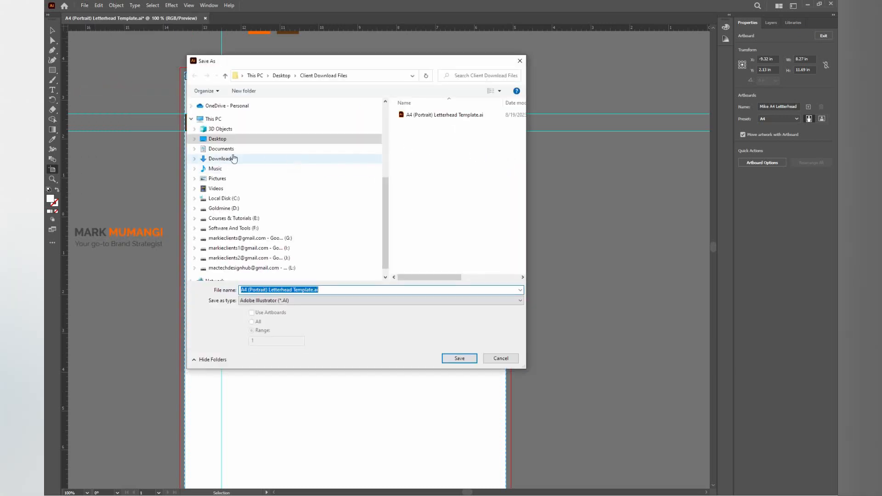
{"action": "left_click", "coordinate": [209, 138]}
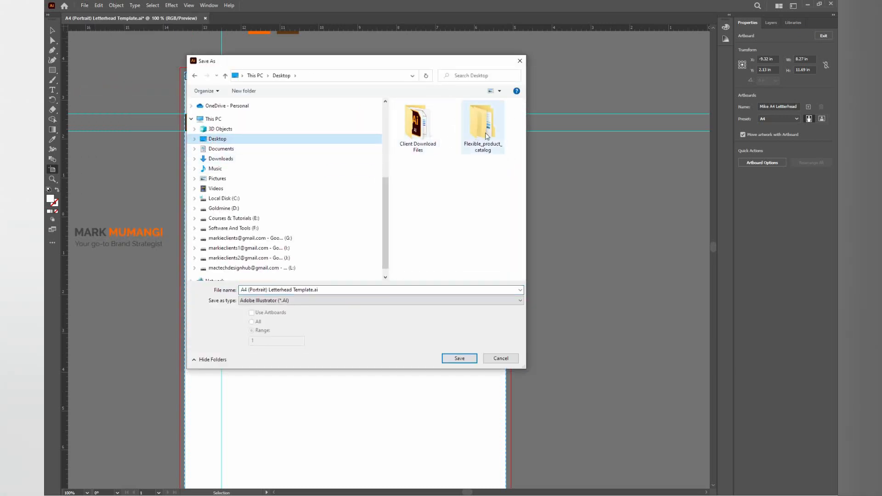
{"action": "double_click", "coordinate": [416, 134]}
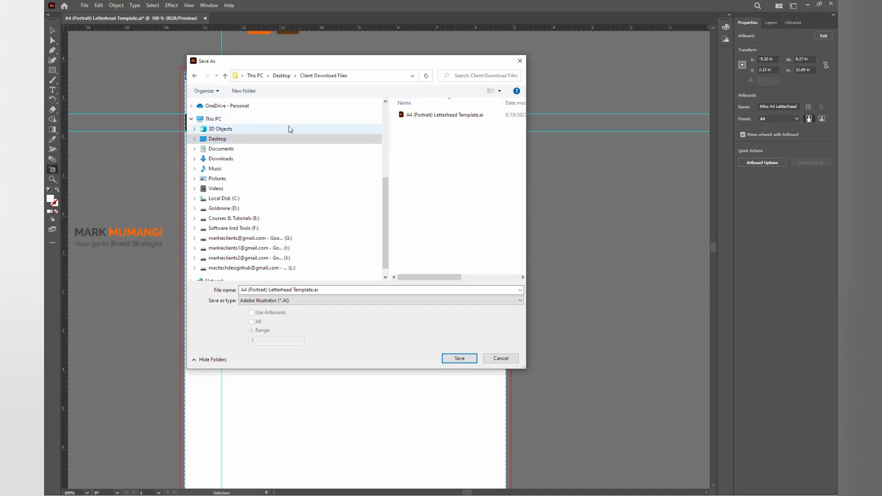
{"action": "left_click", "coordinate": [217, 138]}
{"action": "left_click", "coordinate": [433, 289]}
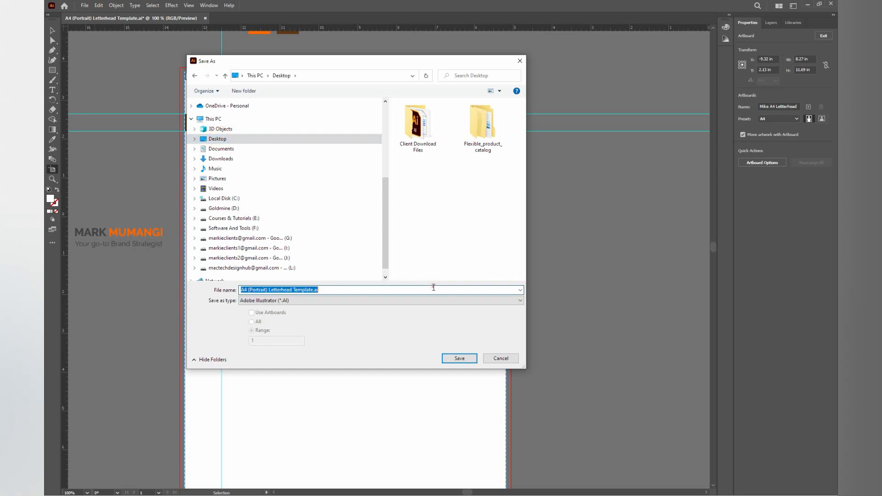
{"action": "type", "text": "Mike Letterhead"}
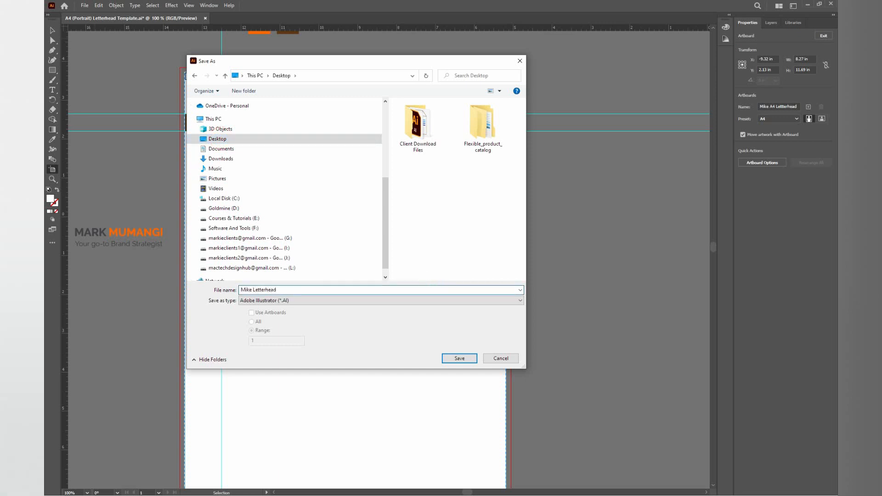
{"action": "key", "text": "Return"}
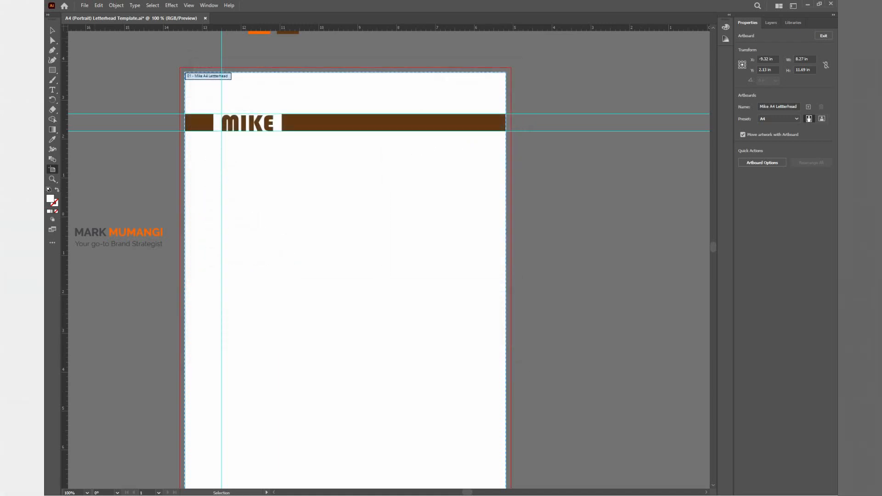
{"action": "key", "text": "Return"}
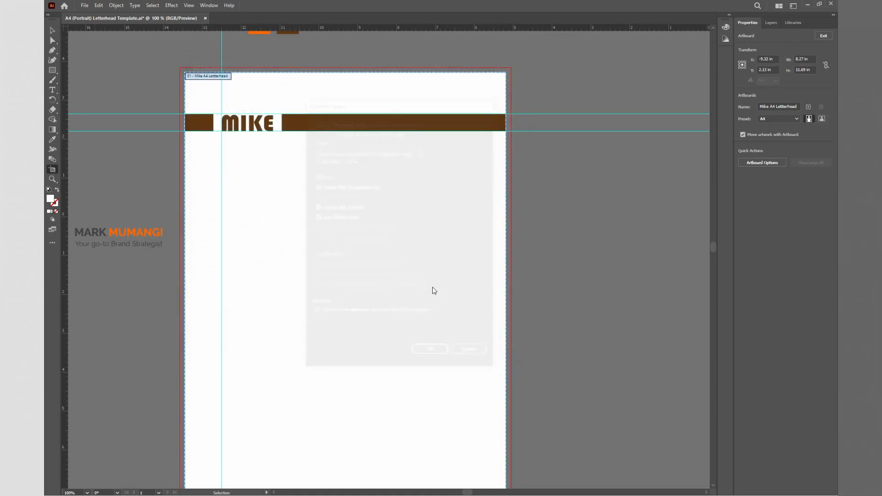
- Set up a PNG export to the Desktop with the file name "_", using artboards with range 1
{"action": "scroll", "coordinate": [407, 266], "scroll_direction": "down", "scroll_amount": 2}
{"action": "scroll", "coordinate": [407, 266], "scroll_direction": "up", "scroll_amount": 2}
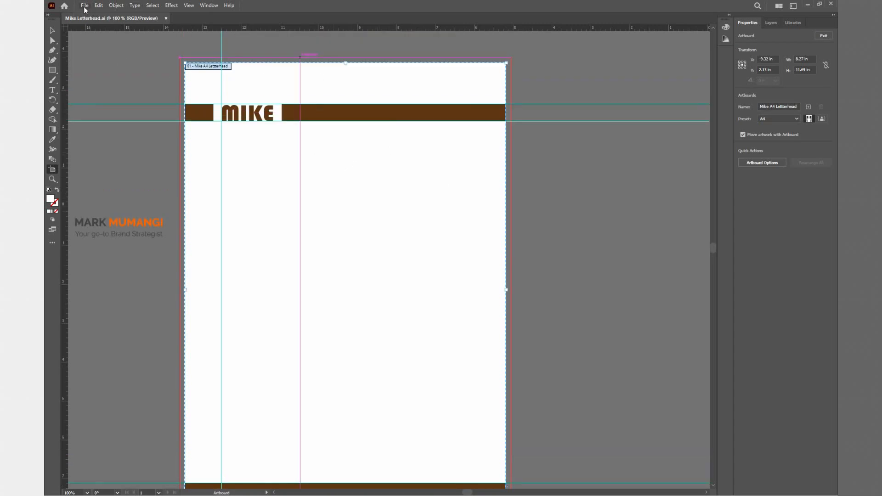
{"action": "left_click", "coordinate": [85, 6]}
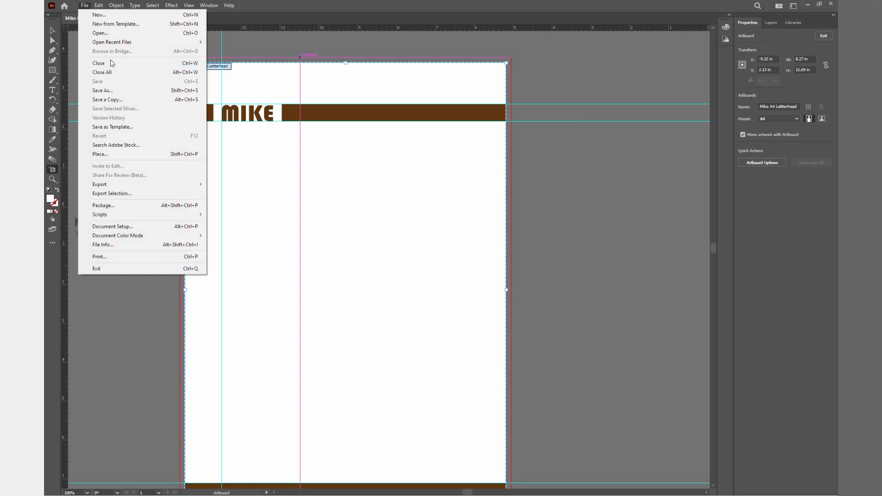
{"action": "mouse_move", "coordinate": [105, 185]}
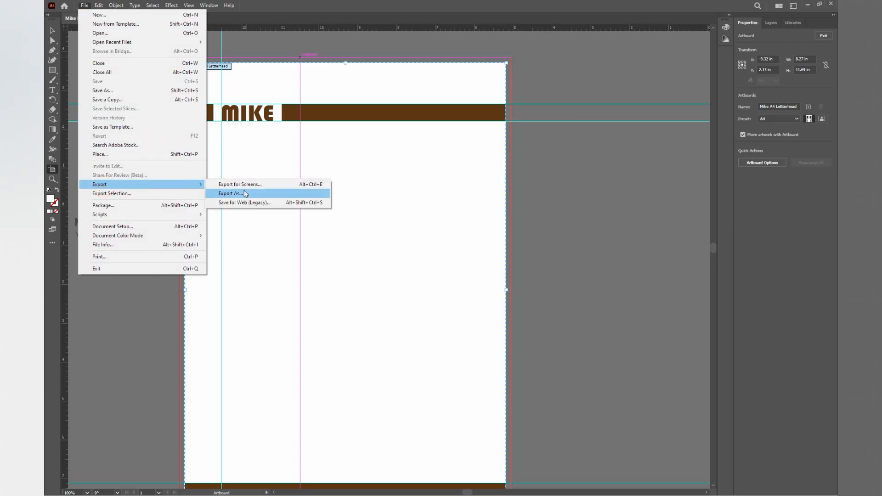
{"action": "left_click", "coordinate": [245, 194]}
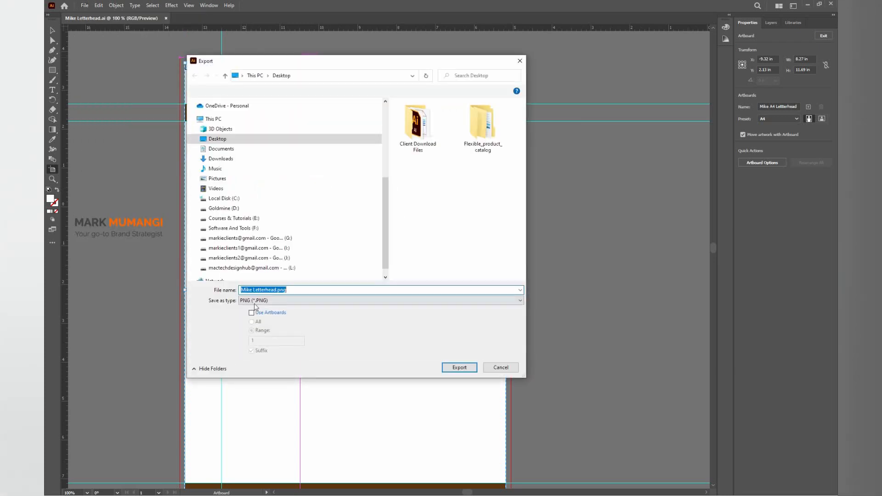
{"action": "left_click", "coordinate": [246, 139]}
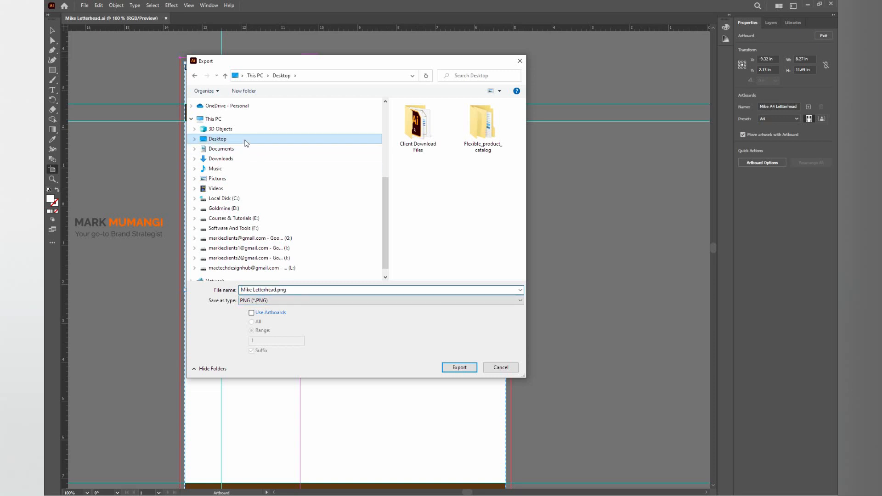
{"action": "left_click", "coordinate": [300, 292]}
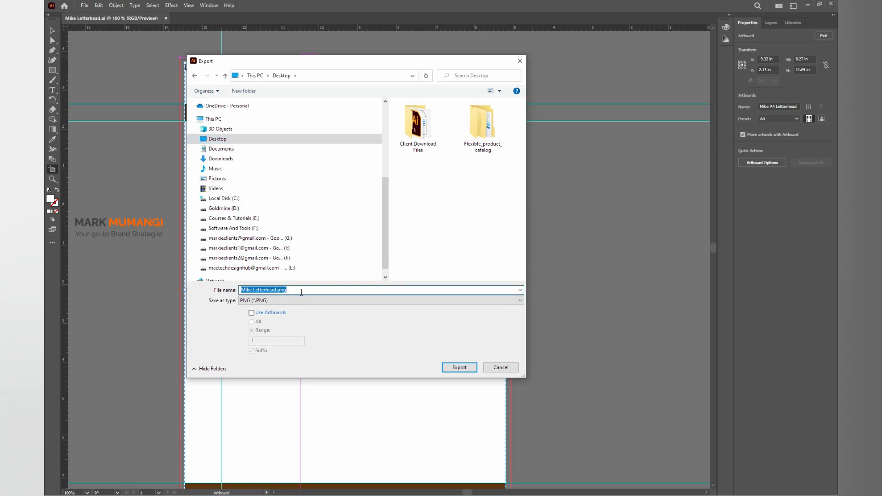
{"action": "type", "text": "_"}
{"action": "left_click", "coordinate": [251, 313]}
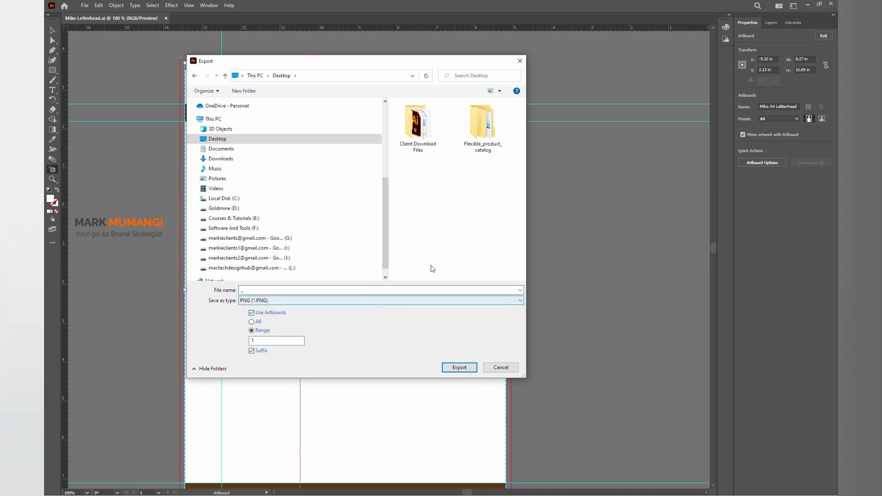
{"action": "left_click", "coordinate": [244, 291]}
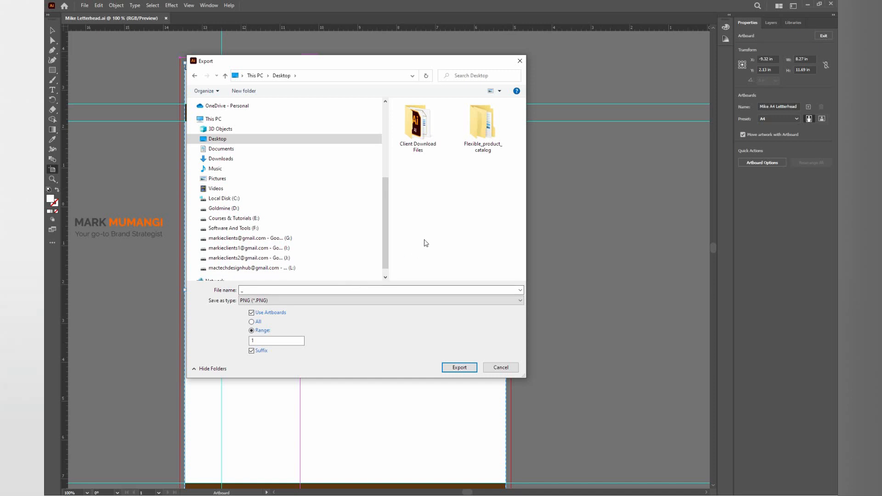
- Export the PNG with a transparent background colour
{"action": "left_click", "coordinate": [460, 367]}
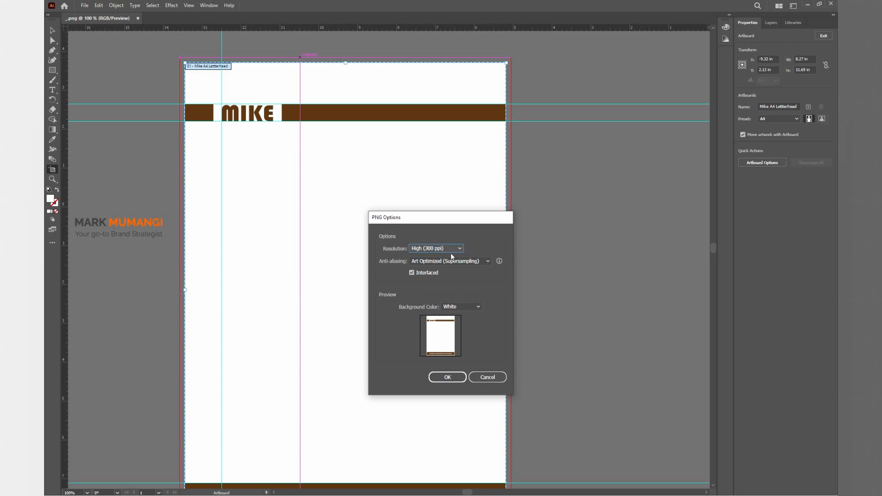
{"action": "left_click", "coordinate": [465, 305]}
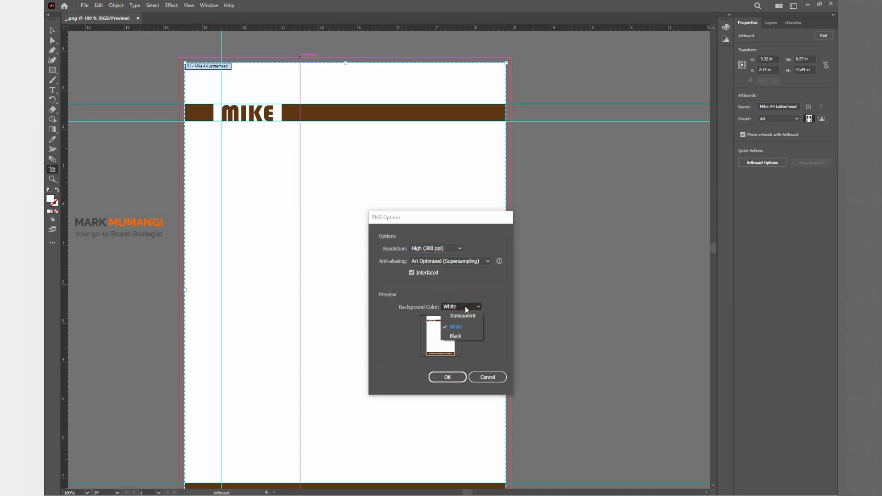
{"action": "left_click", "coordinate": [466, 317]}
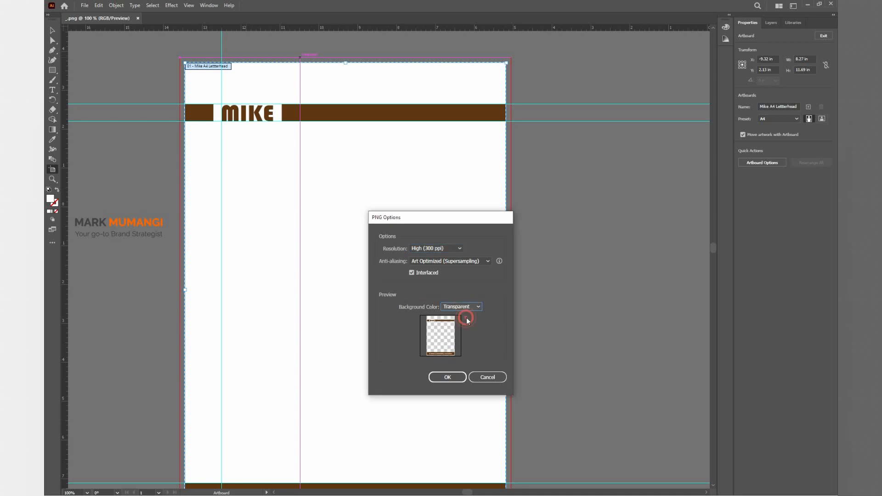
{"action": "left_click", "coordinate": [452, 375]}
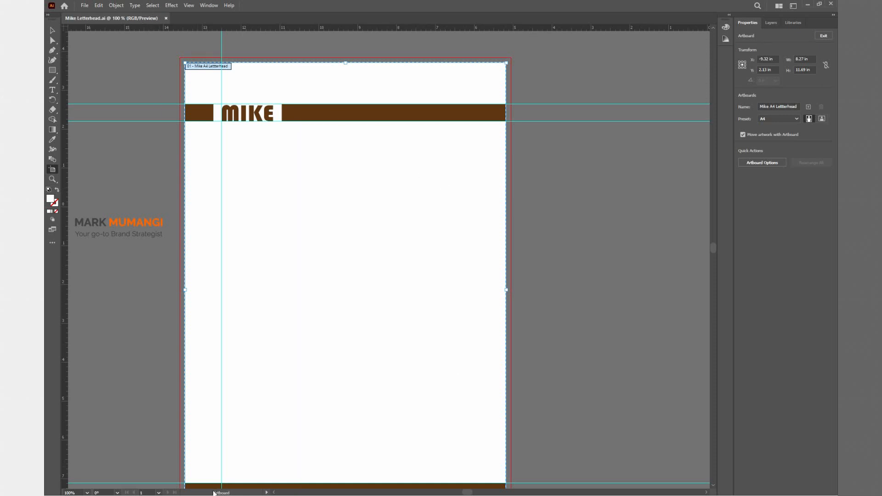
- Switch to File Explorer and open "A4 (Portrait) Letterhead Template.docx" from the Client Download Files folder in Word
{"action": "key", "text": "super"}
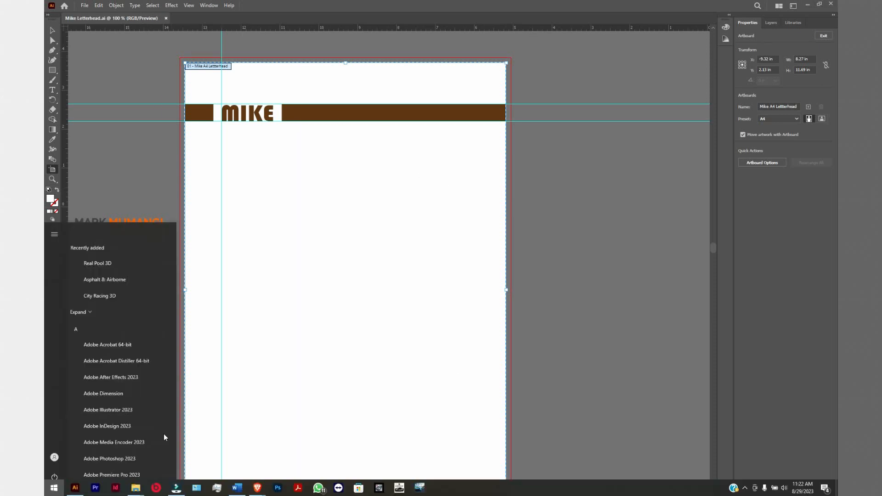
{"action": "mouse_move", "coordinate": [138, 493]}
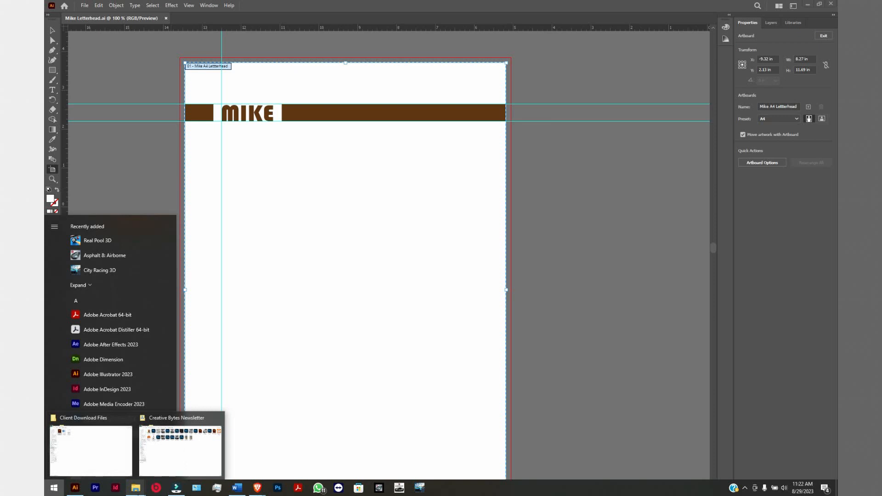
{"action": "left_click", "coordinate": [106, 468]}
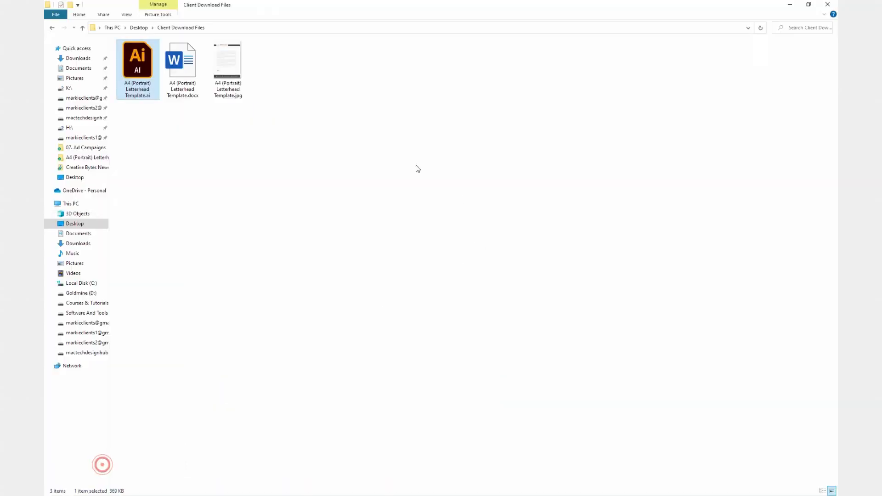
{"action": "double_click", "coordinate": [180, 69]}
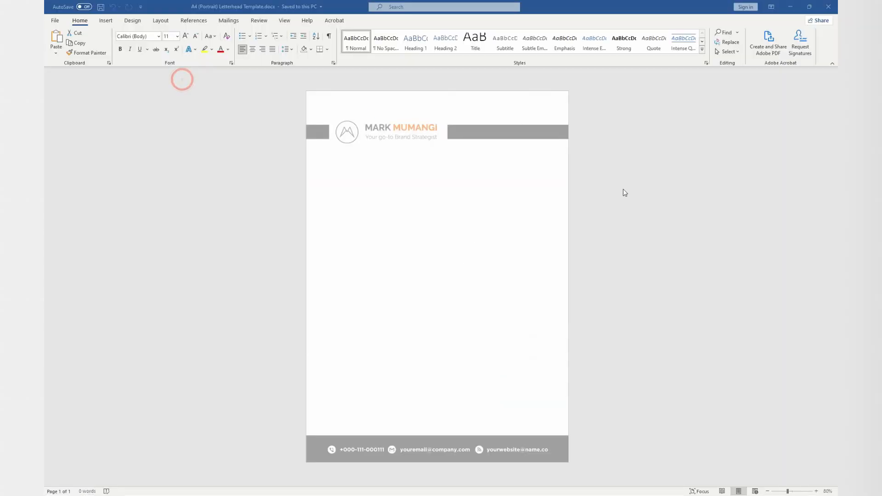
- Replace the header's letterhead picture with the exported A4 letterhead PNG from the Desktop, and leave header editing
{"action": "double_click", "coordinate": [518, 134]}
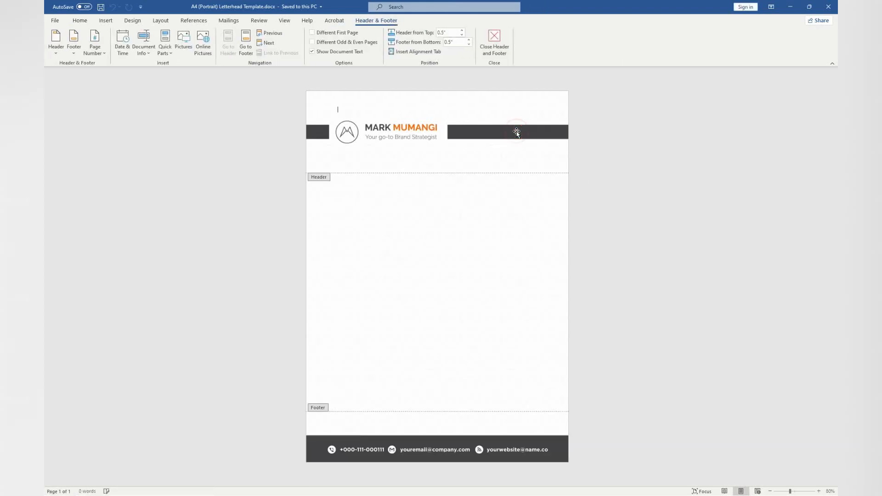
{"action": "right_click", "coordinate": [517, 133]}
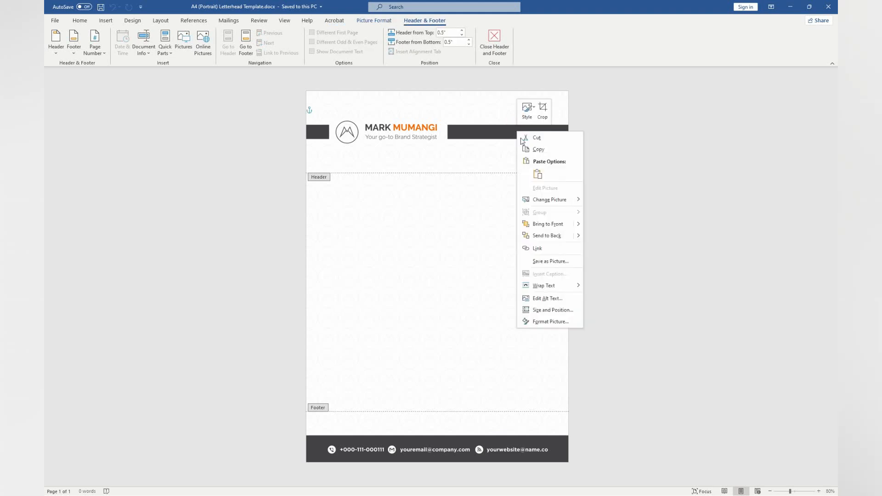
{"action": "mouse_move", "coordinate": [544, 202]}
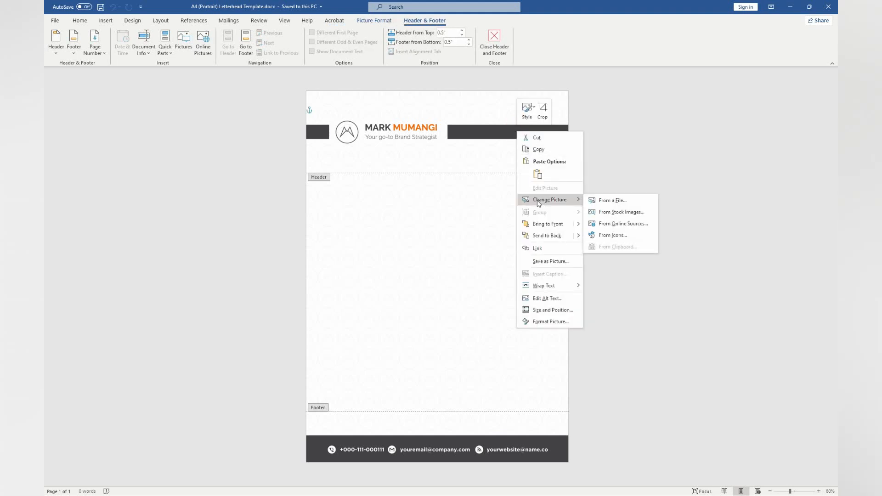
{"action": "left_click", "coordinate": [596, 201]}
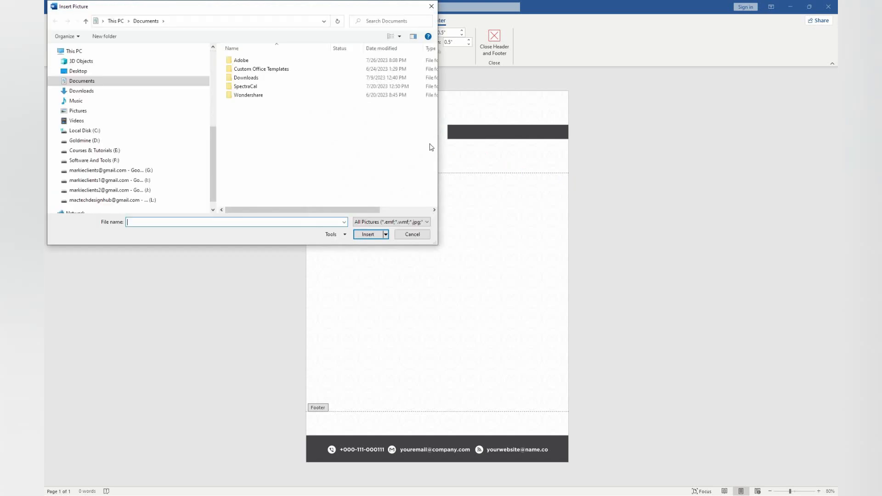
{"action": "left_click", "coordinate": [94, 72]}
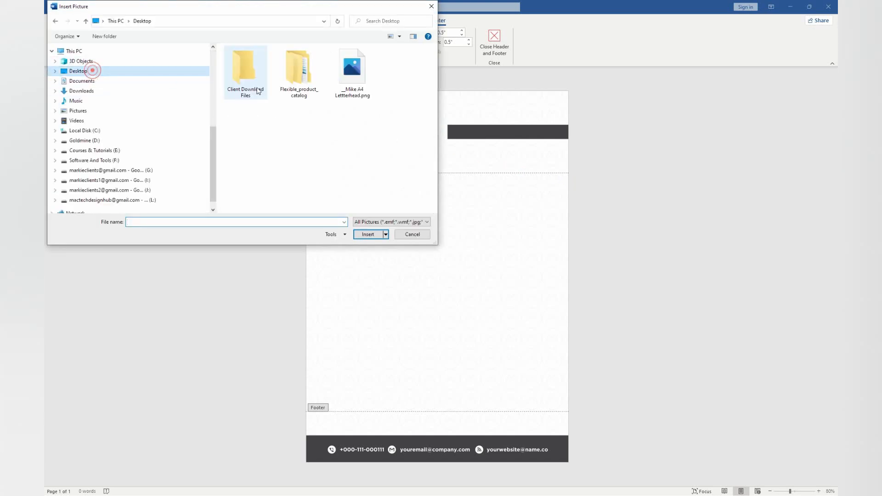
{"action": "left_click", "coordinate": [357, 86]}
{"action": "double_click", "coordinate": [357, 85]}
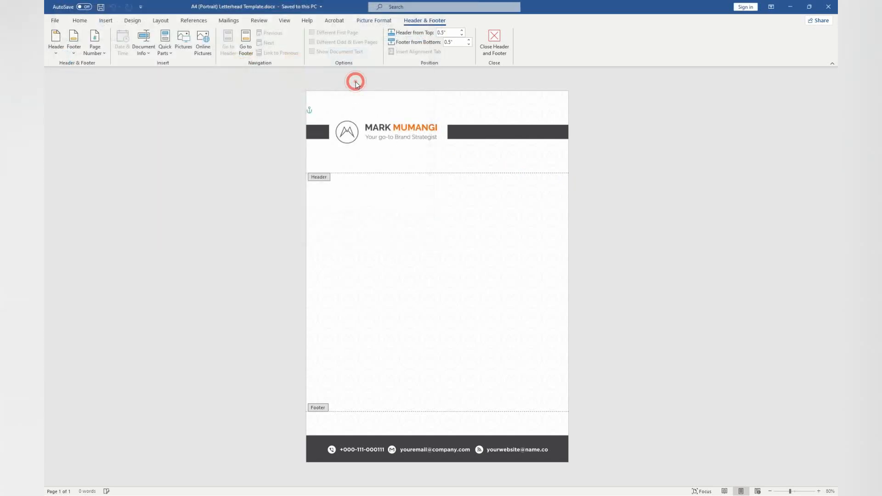
{"action": "double_click", "coordinate": [654, 317]}
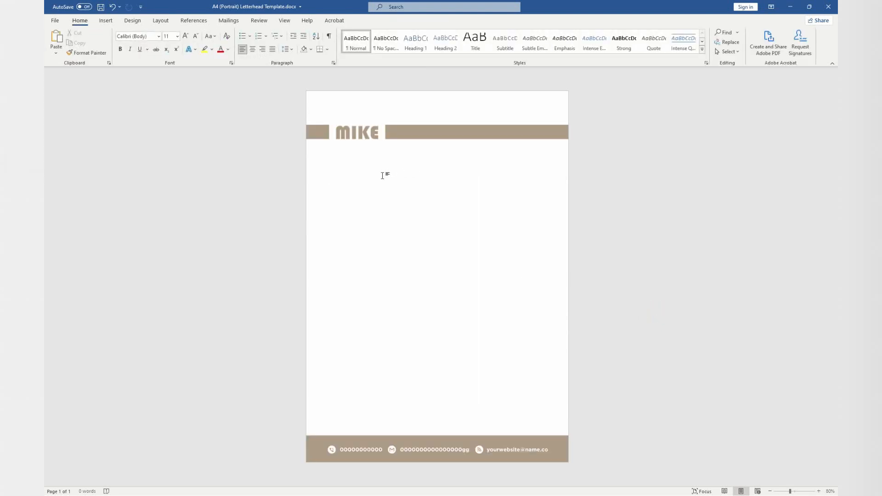
- Fill the page body with placeholder text by entering a paragraph of repeated "k" letters and pasting copies until it overflows the page
{"action": "type", "text": "kkkkkkkkkkkkkkkkkkkkkkkkkkkkkkkkkkkkkkkkkkkkkkkkkkkkkkkkkkkkkkkkkkkkkkkkkkkkkkkkkkkkkkkkkkkkkkkkkkkkkkkkkkkkkkkkkkkkkkkkkkkkk"}
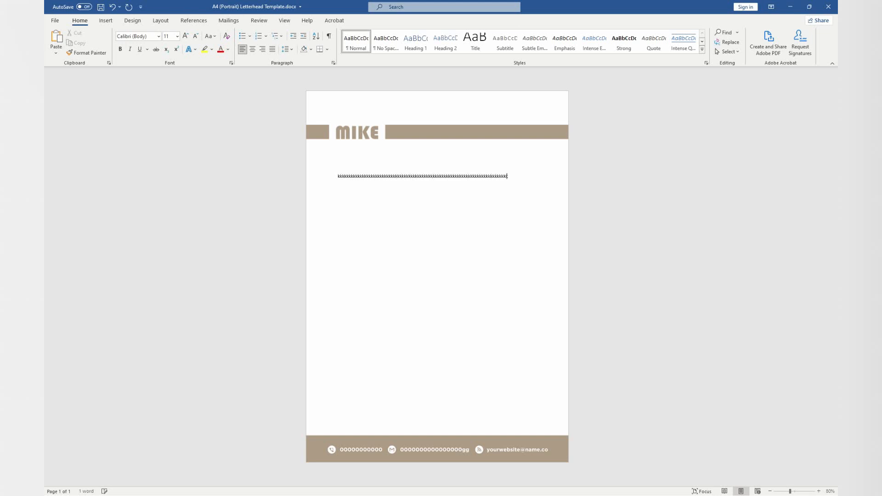
{"action": "type", "text": "k"}
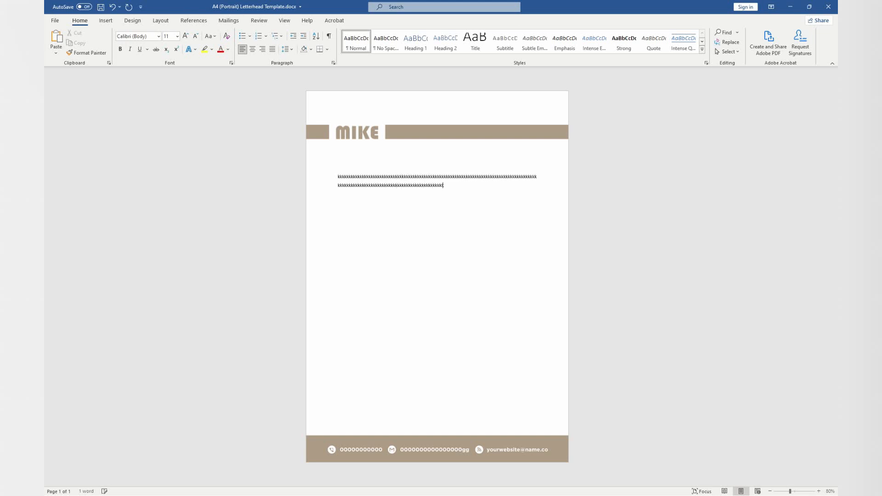
{"action": "key", "text": "ctrl+a"}
{"action": "key", "text": "ctrl+c"}
{"action": "key", "text": "ctrl+v"}
{"action": "key", "text": "ctrl+v"}
{"action": "key", "text": "ctrl+v"}
{"action": "key", "text": "ctrl+v"}
{"action": "key", "text": "ctrl+v"}
{"action": "key", "text": "ctrl+v"}
{"action": "key", "text": "ctrl+v"}
{"action": "key", "text": "ctrl+v"}
{"action": "key", "text": "ctrl+v"}
{"action": "key", "text": "ctrl+v"}
{"action": "key", "text": "ctrl+v"}
{"action": "key", "text": "ctrl+v"}
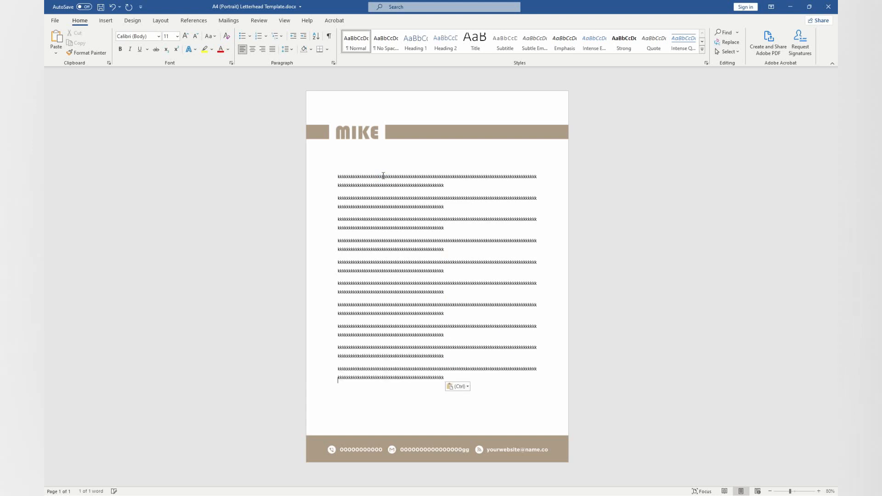
- Delete the placeholder text that overflows onto the second page
{"action": "key", "text": "BackSpace"}
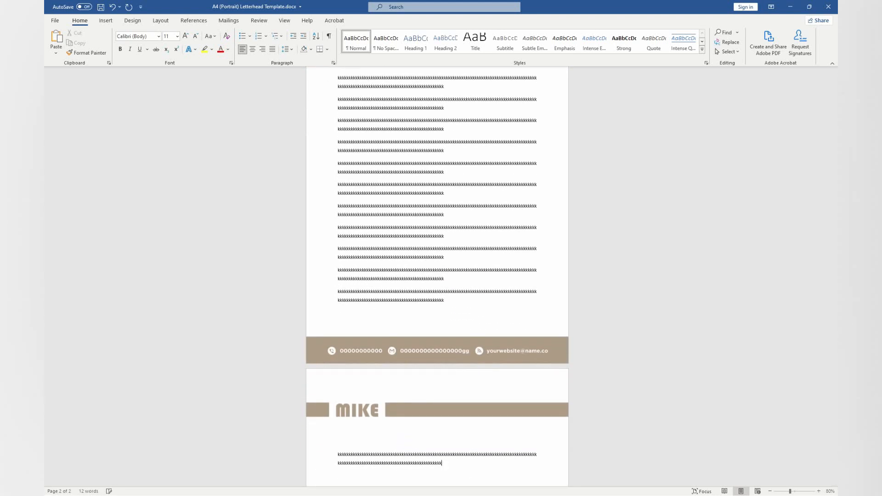
{"action": "key", "text": "BackSpace"}
{"action": "key", "text": "BackSpace"}
{"action": "key", "text": "BackSpace"}
{"action": "key", "text": "BackSpace"}
{"action": "key", "text": "BackSpace"}
{"action": "key", "text": "BackSpace"}
{"action": "key", "text": "BackSpace"}
{"action": "key", "text": "BackSpace"}
{"action": "key", "text": "BackSpace"}
{"action": "key", "text": "BackSpace"}
{"action": "key", "text": "BackSpace"}
{"action": "key", "text": "BackSpace"}
{"action": "key", "text": "BackSpace"}
{"action": "key", "text": "BackSpace"}
{"action": "key", "text": "BackSpace"}
{"action": "key", "text": "BackSpace"}
{"action": "key", "text": "BackSpace"}
{"action": "key", "text": "BackSpace"}
{"action": "key", "text": "BackSpace"}
{"action": "key", "text": "BackSpace"}
{"action": "key", "text": "BackSpace"}
{"action": "key", "text": "BackSpace"}
{"action": "key", "text": "BackSpace"}
{"action": "key", "text": "BackSpace"}
{"action": "key", "text": "BackSpace"}
{"action": "key", "text": "BackSpace"}
{"action": "key", "text": "BackSpace"}
{"action": "key", "text": "BackSpace"}
{"action": "key", "text": "BackSpace"}
{"action": "key", "text": "BackSpace"}
{"action": "key", "text": "BackSpace"}
{"action": "key", "text": "BackSpace"}
{"action": "key", "text": "BackSpace"}
{"action": "key", "text": "BackSpace"}
{"action": "key", "text": "BackSpace"}
{"action": "key", "text": "BackSpace"}
{"action": "key", "text": "BackSpace"}
{"action": "key", "text": "BackSpace"}
{"action": "key", "text": "BackSpace"}
{"action": "key", "text": "BackSpace"}
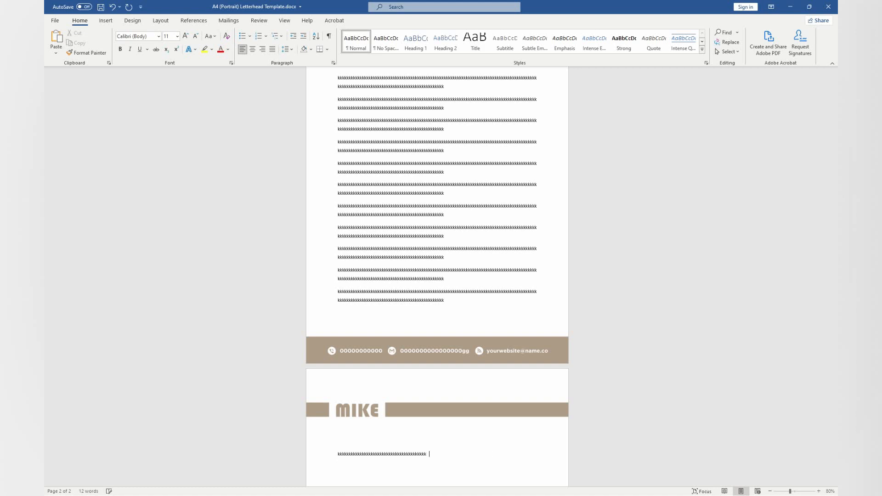
{"action": "key", "text": "BackSpace"}
{"action": "key", "text": "BackSpace"}
{"action": "key", "text": "BackSpace"}
{"action": "key", "text": "BackSpace"}
{"action": "key", "text": "BackSpace"}
{"action": "key", "text": "BackSpace"}
{"action": "key", "text": "BackSpace"}
{"action": "key", "text": "BackSpace"}
{"action": "key", "text": "BackSpace"}
{"action": "key", "text": "BackSpace"}
{"action": "key", "text": "BackSpace"}
{"action": "key", "text": "BackSpace"}
{"action": "key", "text": "BackSpace"}
{"action": "key", "text": "BackSpace"}
{"action": "key", "text": "BackSpace"}
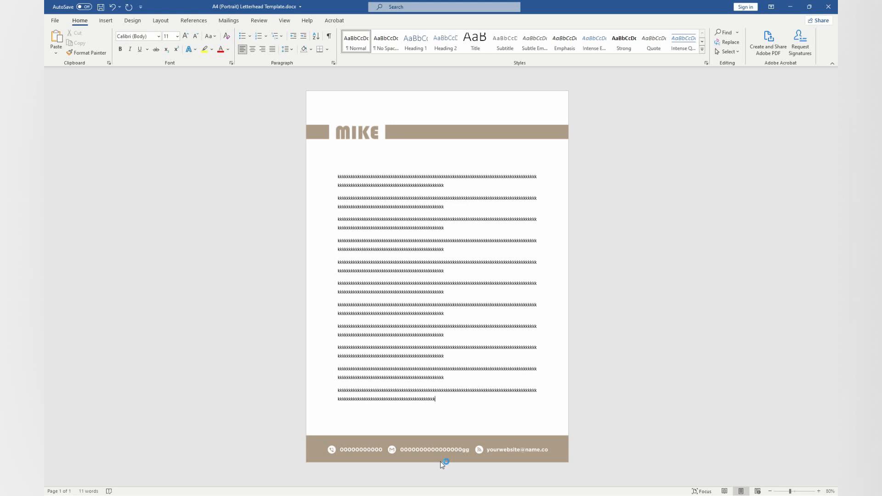
- Open the print preview of the letterhead document
{"action": "key", "text": "ctrl+p"}
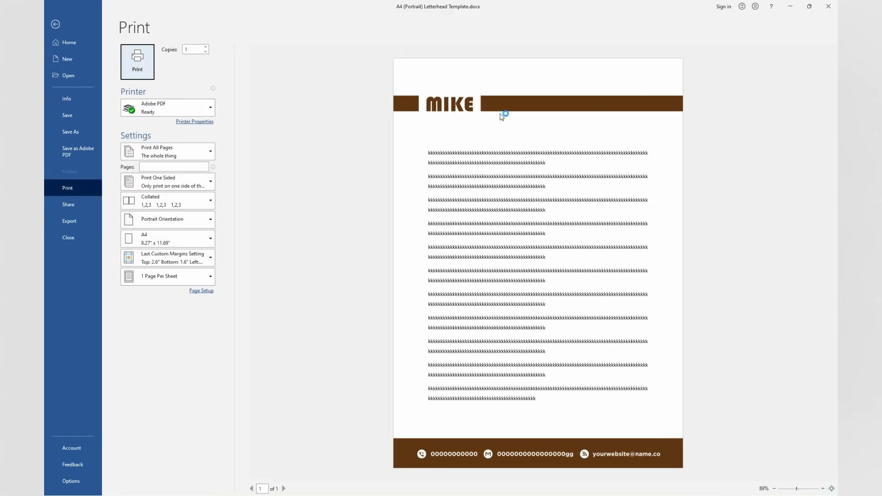